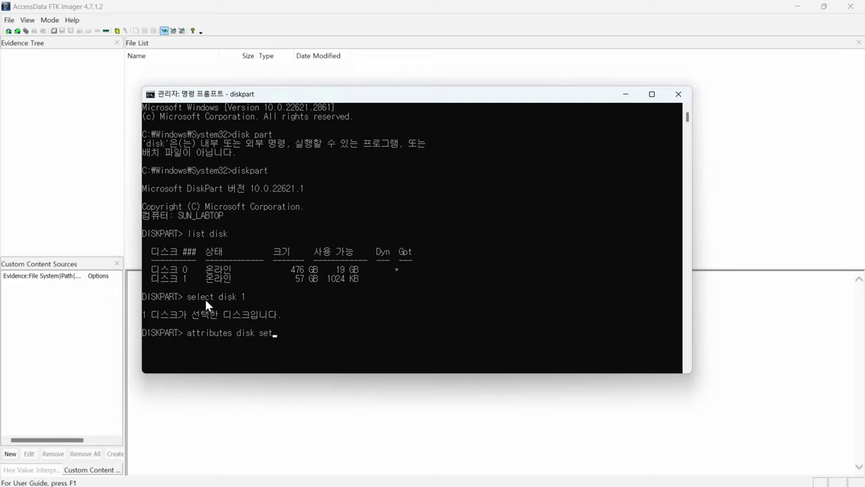
Set disk 1 read-only in DiskPart, then clear the read-only attribute as a test.
{"action": "type", "text": "donly"}
{"action": "key", "text": "Return"}
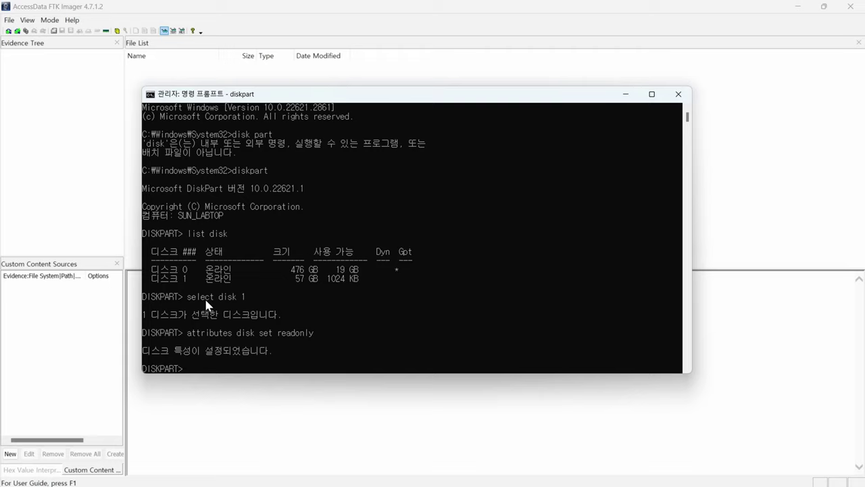
{"action": "key", "text": "Up"}
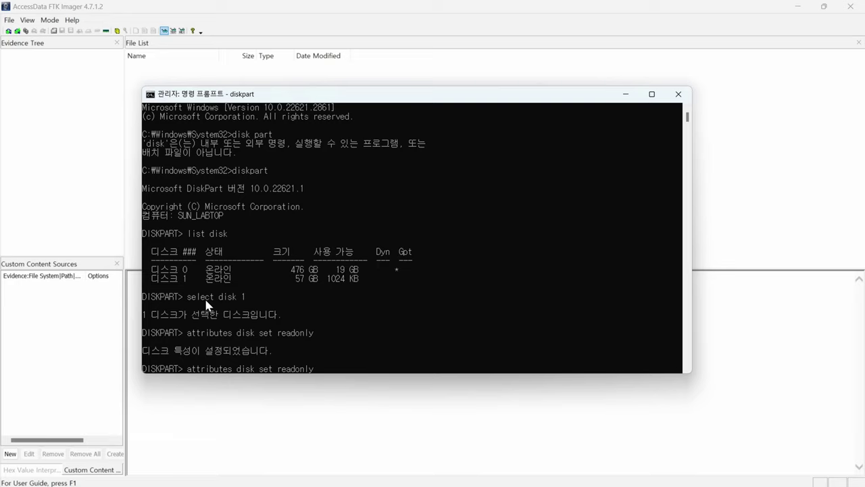
{"action": "key", "text": "BackSpace"}
{"action": "key", "text": "BackSpace"}
{"action": "key", "text": "BackSpace"}
{"action": "type", "text": "clear"}
{"action": "key", "text": "Return"}
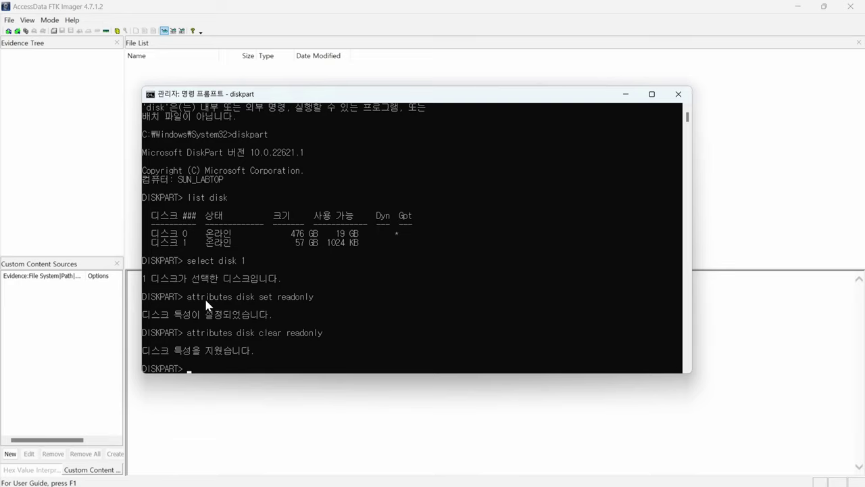
Set disk 1's read-only attribute again.
{"action": "key", "text": "Up"}
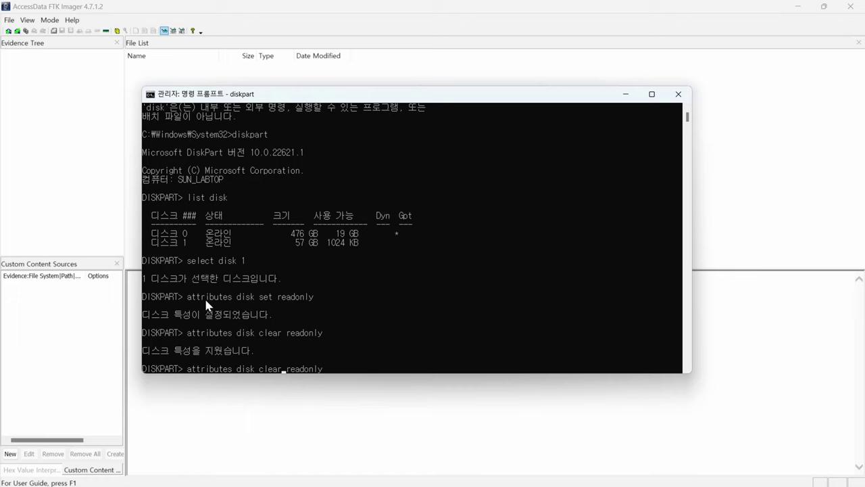
{"action": "key", "text": "BackSpace"}
{"action": "key", "text": "BackSpace"}
{"action": "key", "text": "BackSpace"}
{"action": "key", "text": "BackSpace"}
{"action": "key", "text": "BackSpace"}
{"action": "type", "text": "set"}
{"action": "key", "text": "Return"}
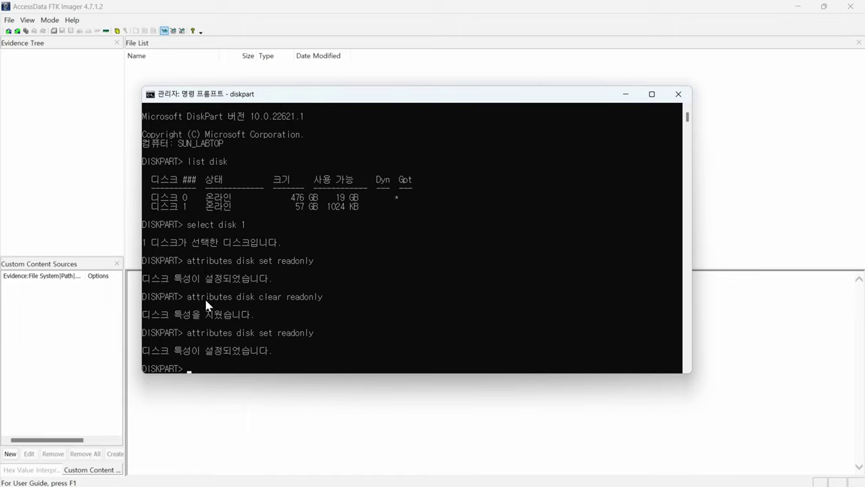
Try pasting a Word document onto write-protected drive F:, cancel the failed copy, and minimize Explorer.
{"action": "mouse_move", "coordinate": [473, 484]}
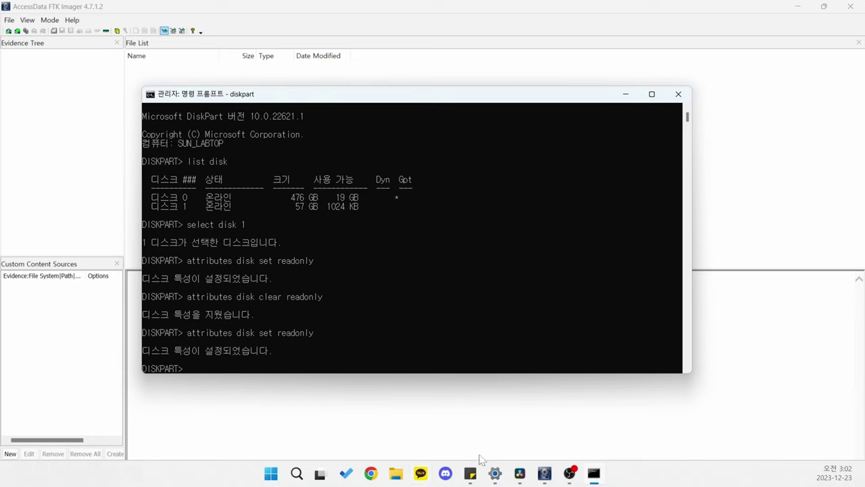
{"action": "left_click", "coordinate": [395, 474]}
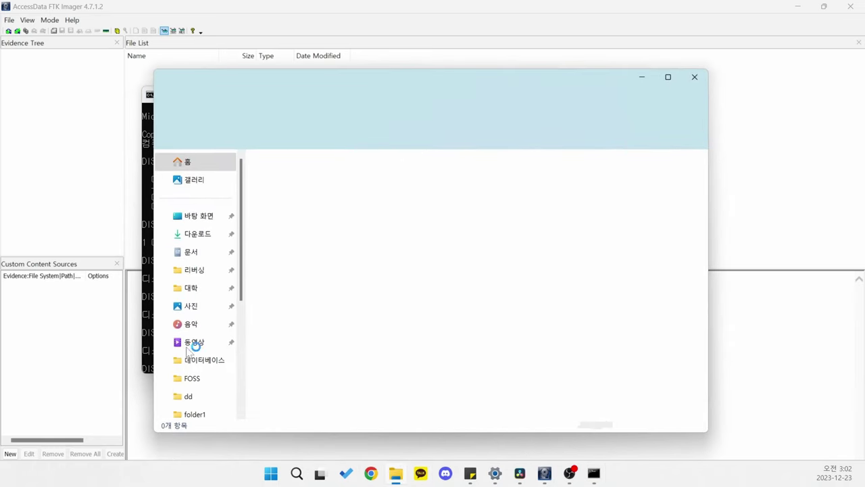
{"action": "left_click", "coordinate": [194, 342]}
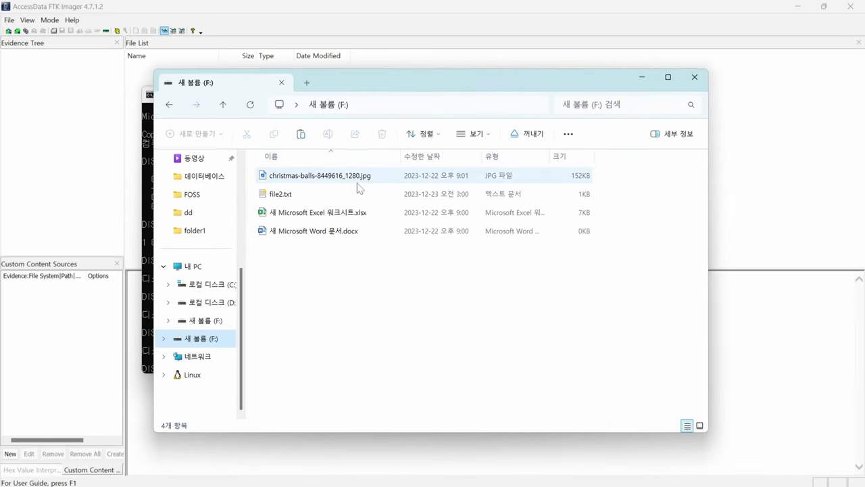
{"action": "left_click", "coordinate": [383, 174]}
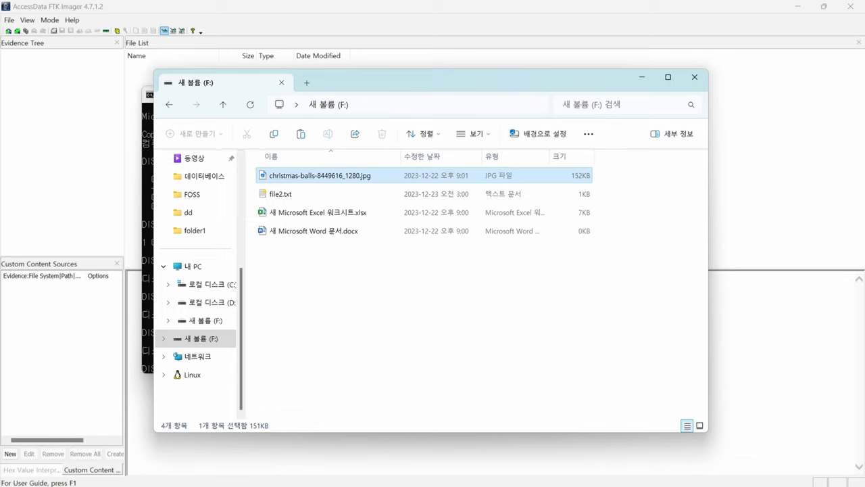
{"action": "left_click_drag", "start_coordinate": [318, 175], "coordinate": [260, 258]}
{"action": "key", "text": "ctrl+v"}
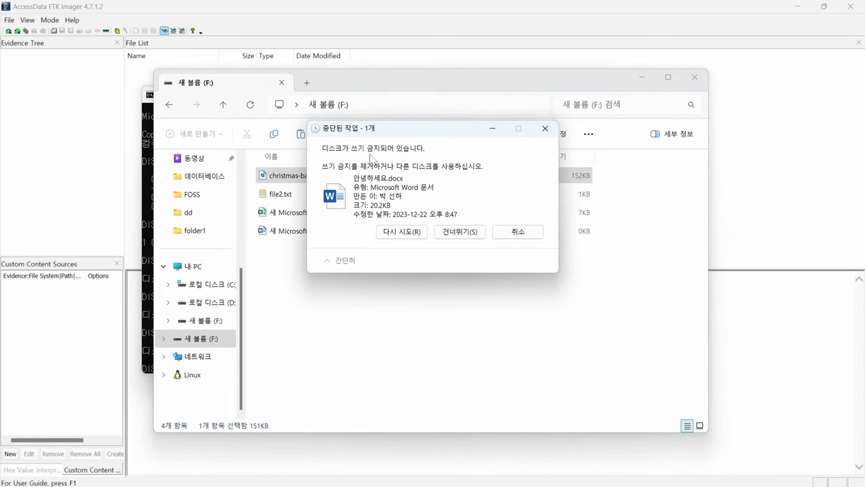
{"action": "left_click", "coordinate": [534, 238]}
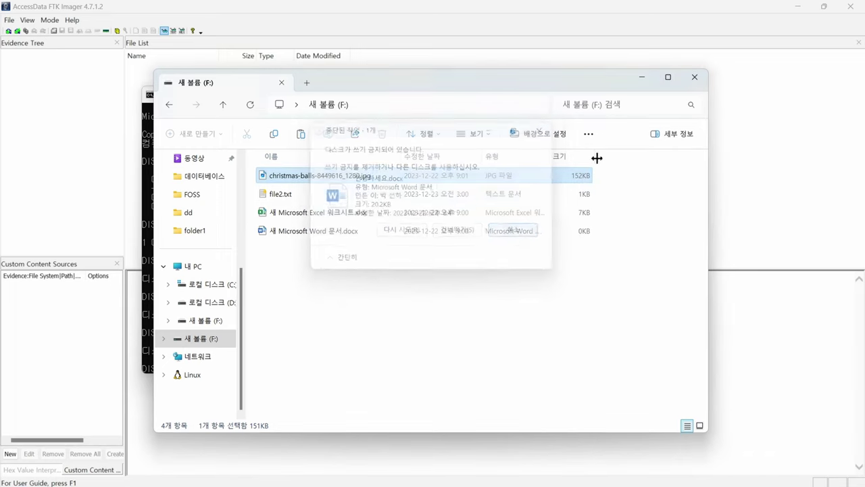
{"action": "left_click", "coordinate": [636, 81]}
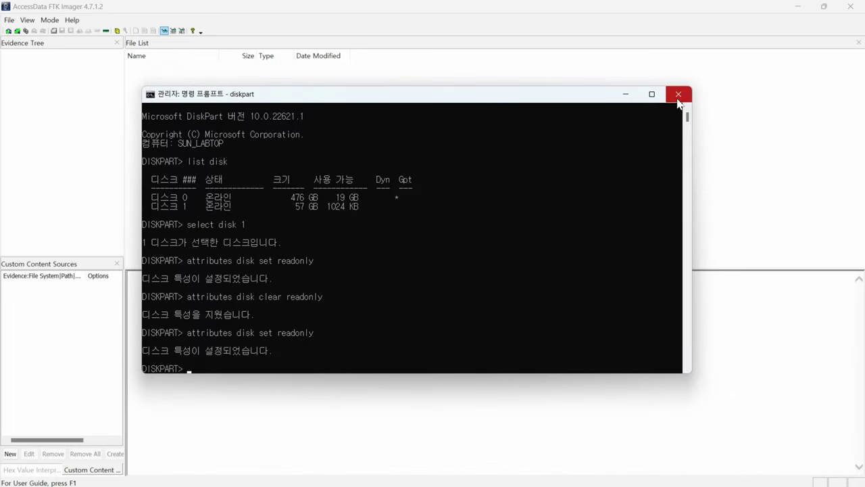
Minimize Command Prompt and launch Create Disk Image in FTK Imager to reach Select Source.
{"action": "left_click", "coordinate": [628, 95]}
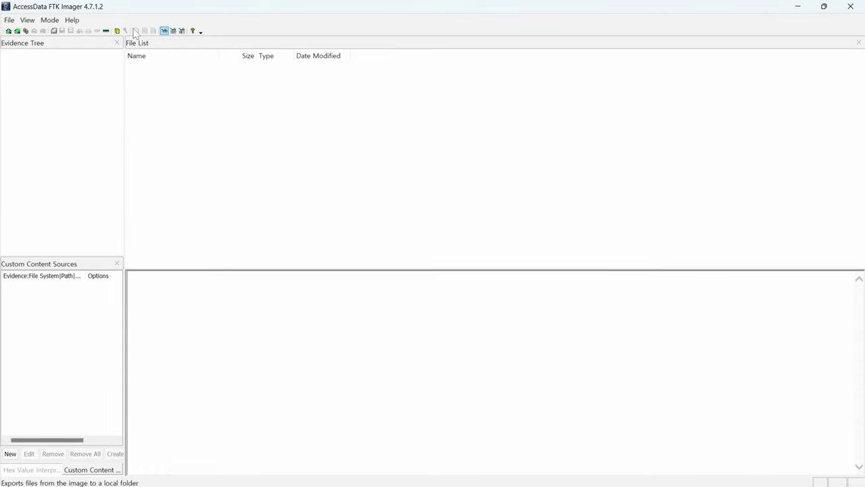
{"action": "left_click", "coordinate": [10, 21]}
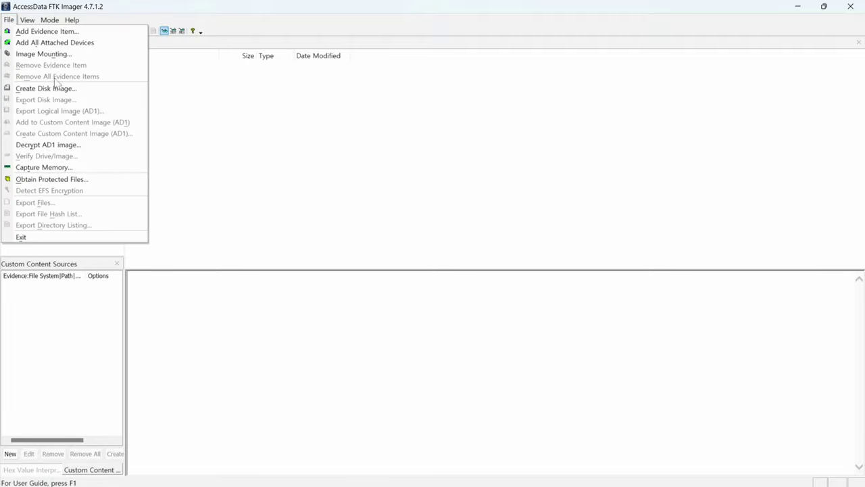
{"action": "left_click", "coordinate": [183, 104]}
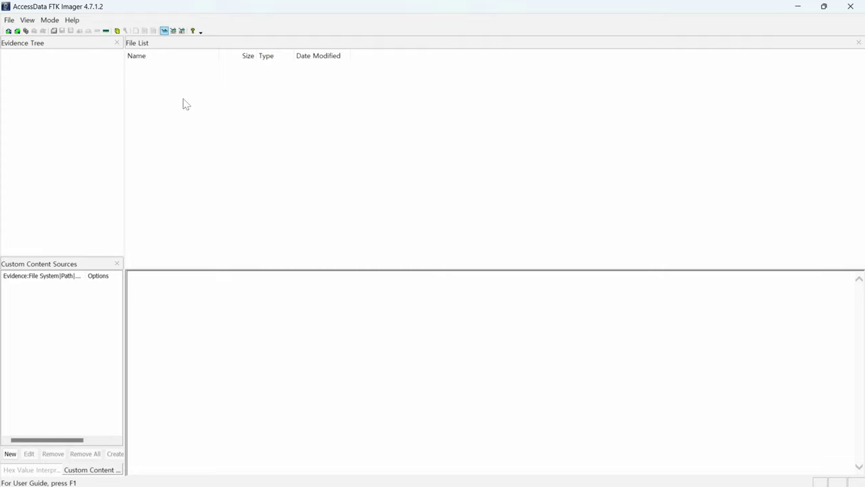
{"action": "left_click", "coordinate": [183, 104]}
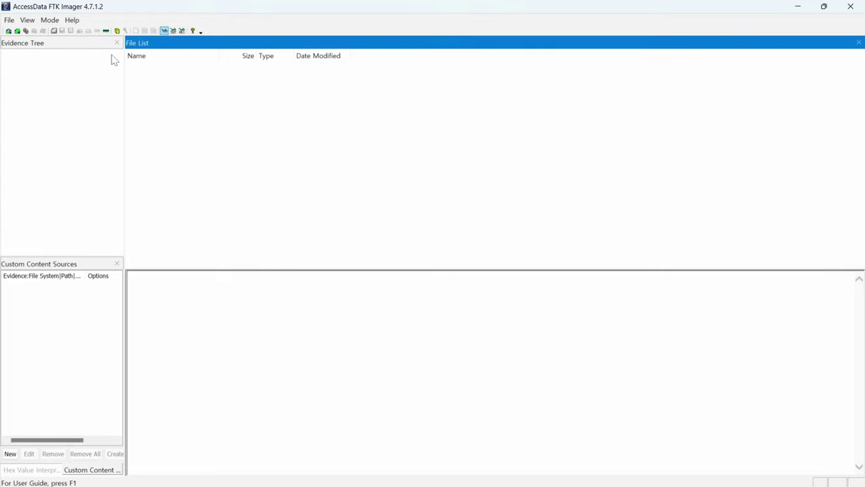
{"action": "left_click", "coordinate": [54, 31]}
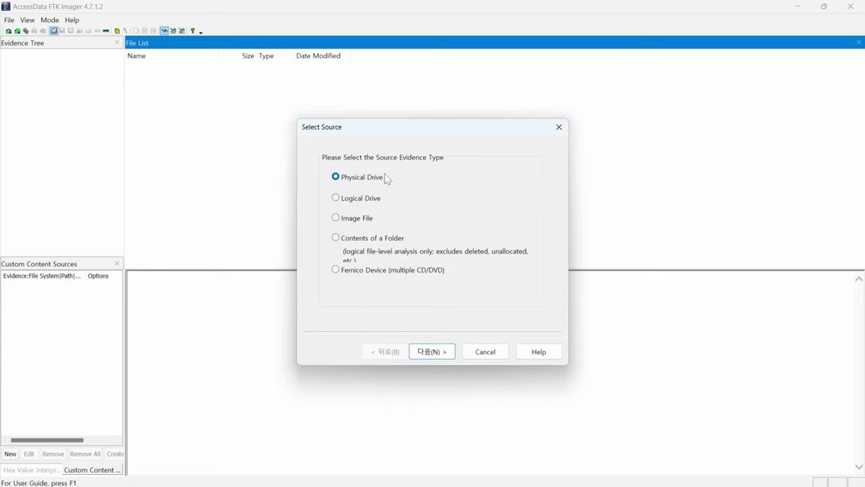
Keep Physical Drive as source type and select \\.\PHYSICALDRIVE1, the USB SanDisk drive, as the source.
{"action": "left_click", "coordinate": [345, 202]}
{"action": "left_click", "coordinate": [381, 238]}
{"action": "left_click", "coordinate": [360, 178]}
{"action": "left_click", "coordinate": [431, 357]}
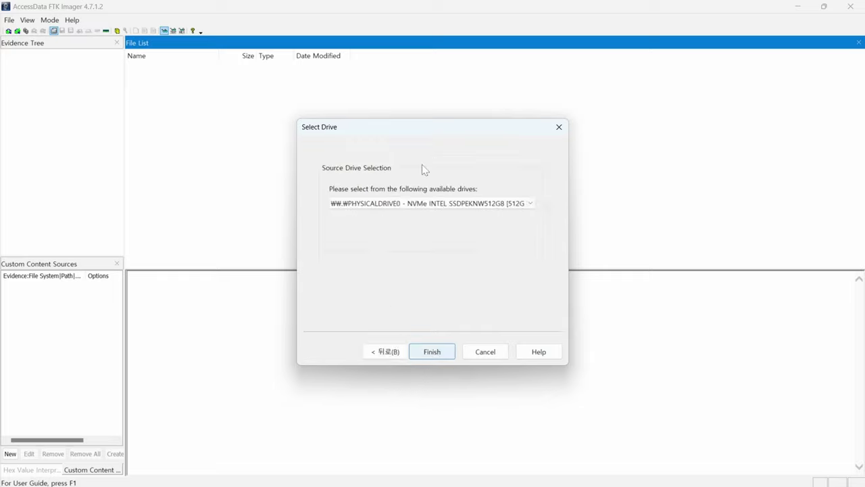
{"action": "left_click", "coordinate": [386, 204]}
{"action": "left_click", "coordinate": [366, 225]}
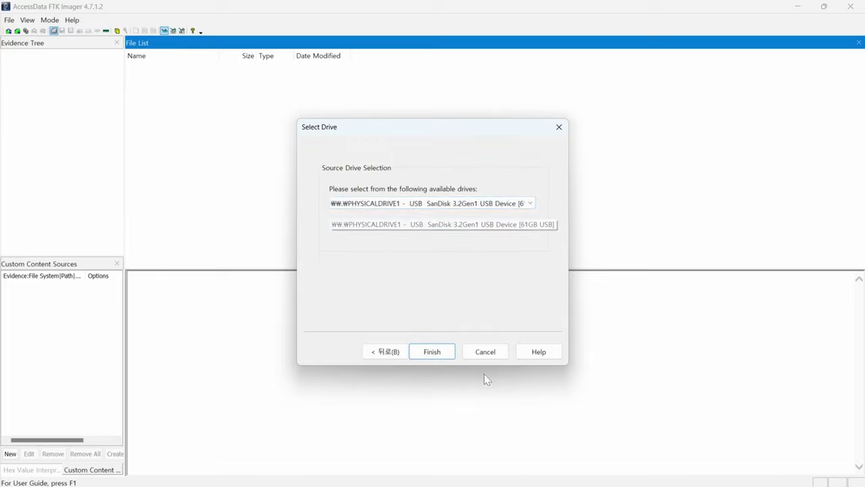
{"action": "left_click", "coordinate": [432, 352]}
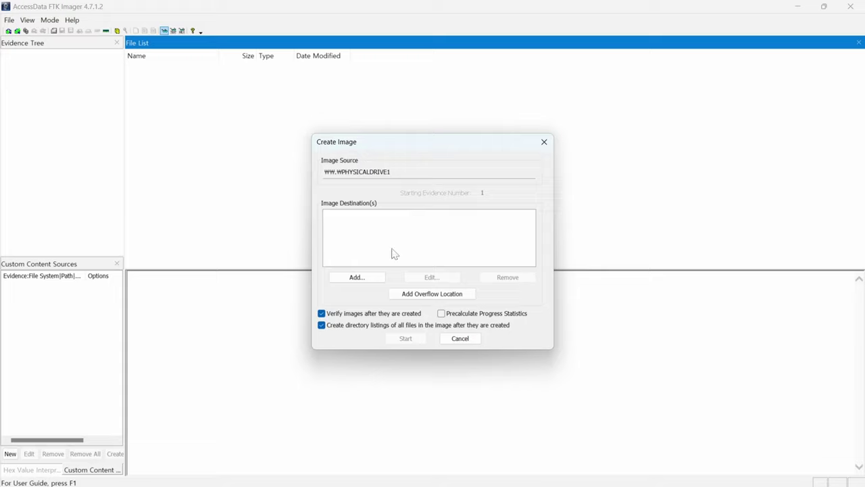
Add an image destination using the E01 image type.
{"action": "left_click", "coordinate": [377, 279]}
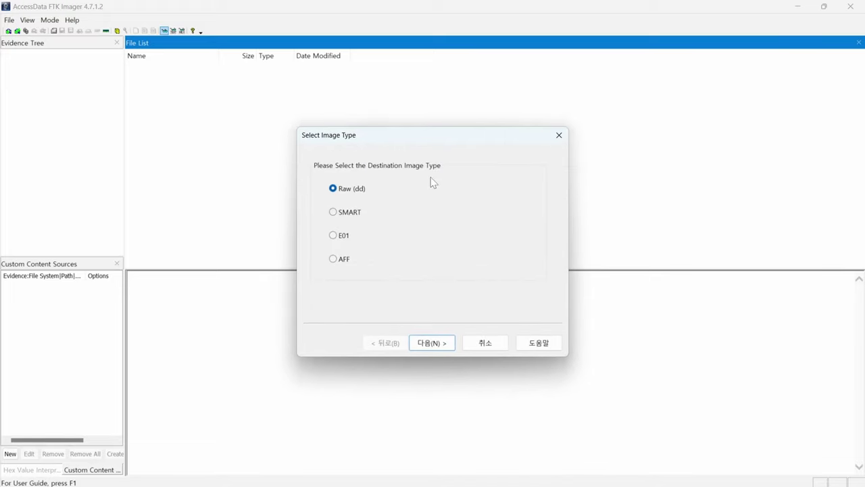
{"action": "left_click", "coordinate": [334, 235]}
{"action": "left_click", "coordinate": [427, 343]}
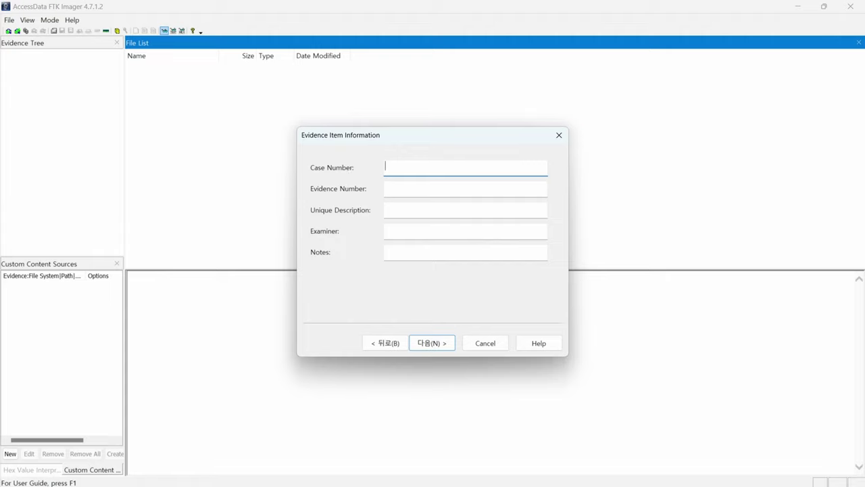
Enter case number #20231223, evidence number #001 and the examiner's name.
{"action": "type", "text": "#001"}
{"action": "left_click", "coordinate": [465, 189]}
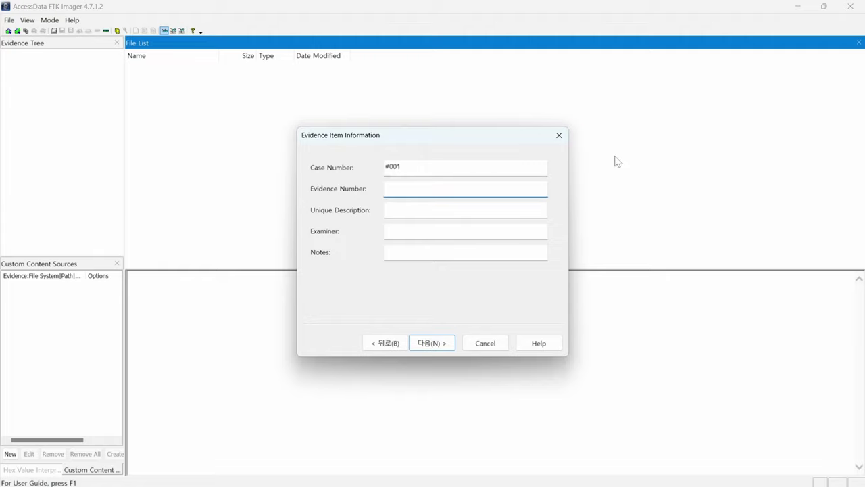
{"action": "left_click", "coordinate": [465, 167]}
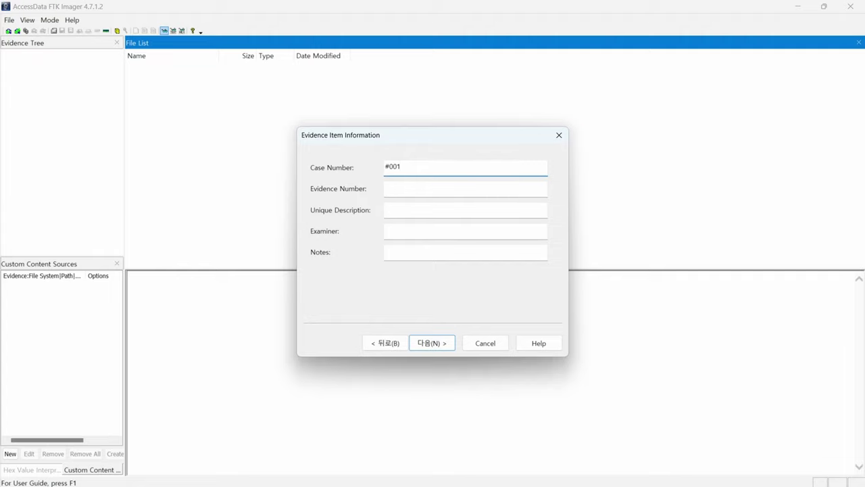
{"action": "type", "text": "20231223"}
{"action": "left_click", "coordinate": [465, 189]}
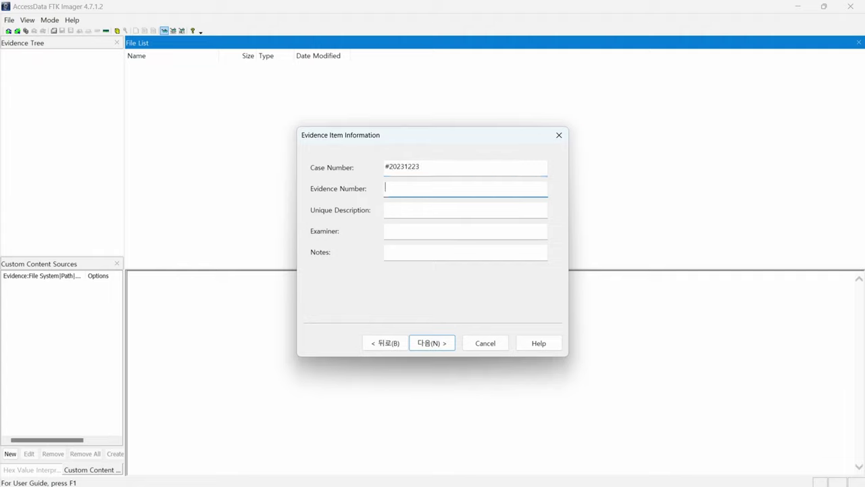
{"action": "type", "text": "#001"}
{"action": "left_click", "coordinate": [465, 210]}
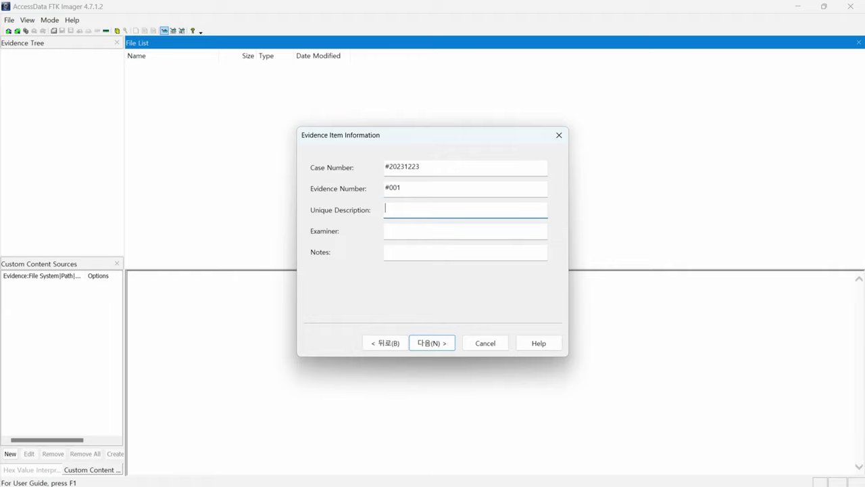
{"action": "left_click", "coordinate": [465, 231]}
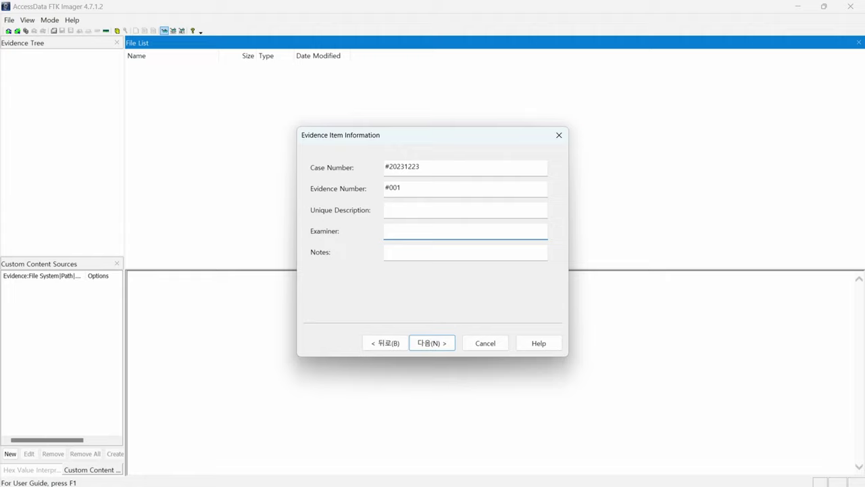
Choose the desktop dd folder as the image destination folder.
{"action": "left_click", "coordinate": [445, 343]}
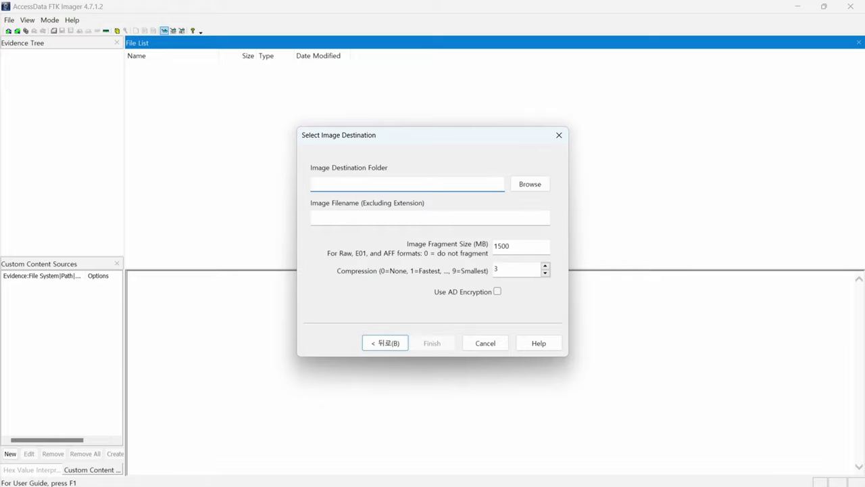
{"action": "left_click", "coordinate": [541, 191]}
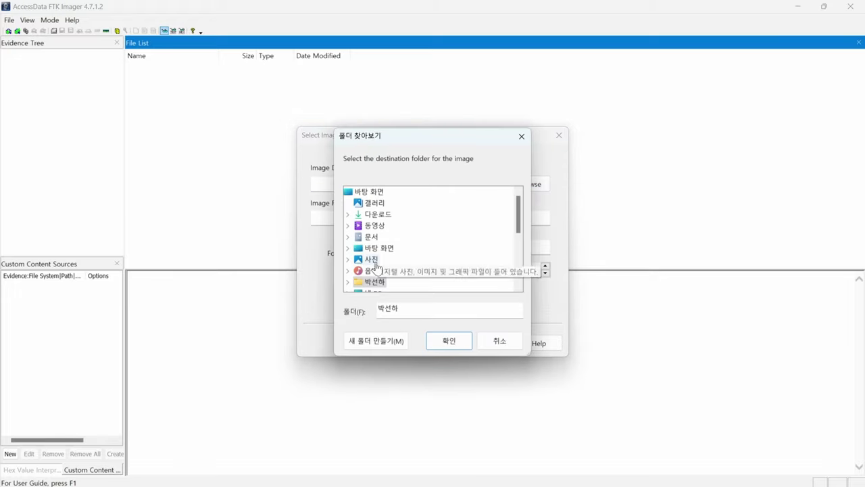
{"action": "scroll", "coordinate": [378, 267], "scroll_direction": "down", "scroll_amount": 3}
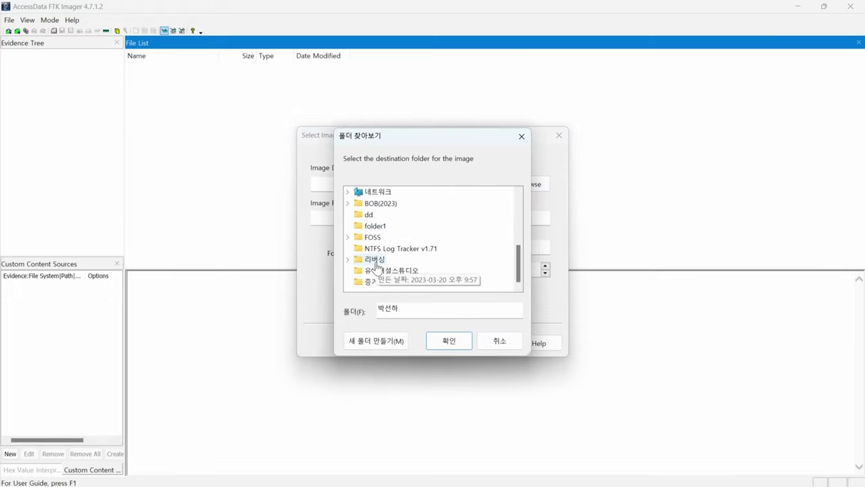
{"action": "left_click", "coordinate": [370, 215]}
{"action": "left_click", "coordinate": [449, 341]}
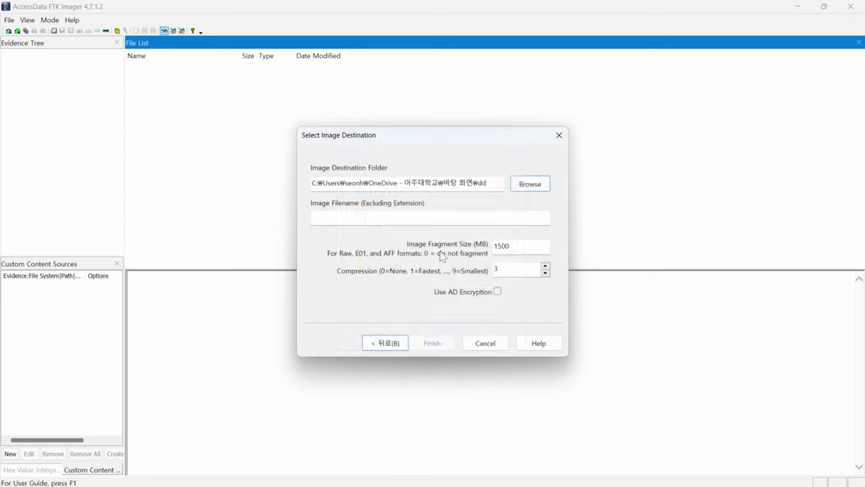
Set the image filename, fragment size 0 and compression 6, declining overwrite, and add the destination.
{"action": "left_click", "coordinate": [313, 216]}
{"action": "type", "text": "#001"}
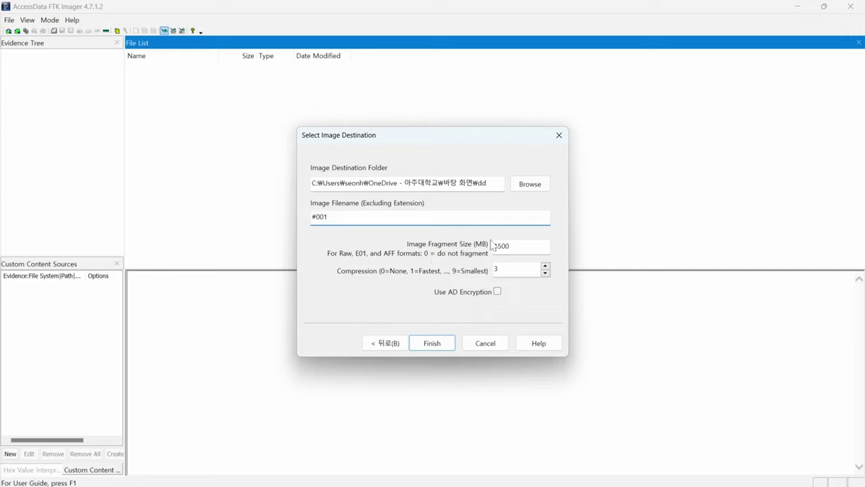
{"action": "key", "text": "Tab"}
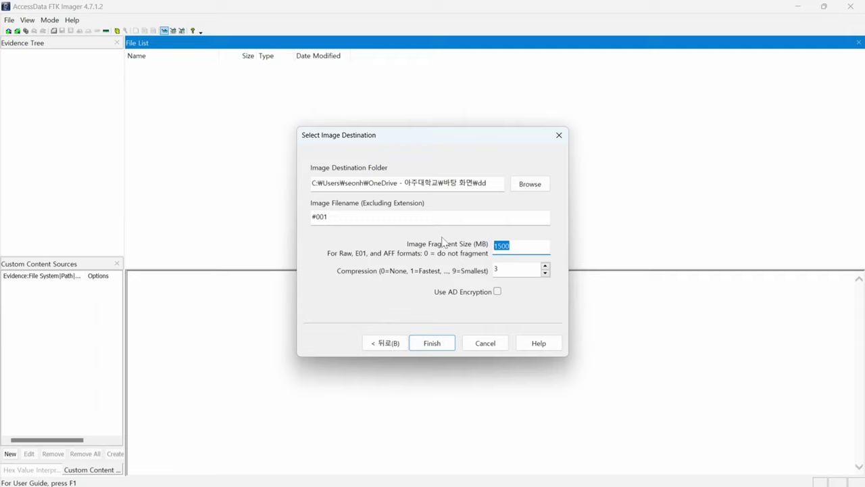
{"action": "key", "text": "BackSpace"}
{"action": "type", "text": "0"}
{"action": "left_click", "coordinate": [515, 269]}
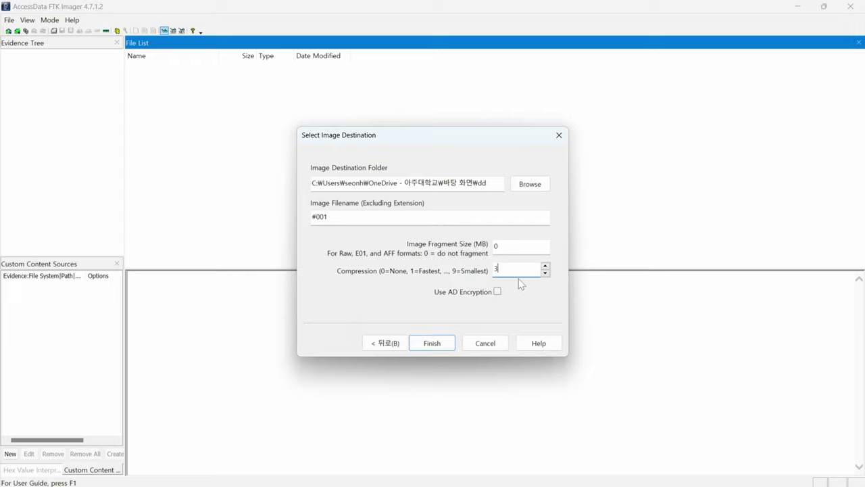
{"action": "type", "text": "6"}
{"action": "left_click", "coordinate": [438, 345]}
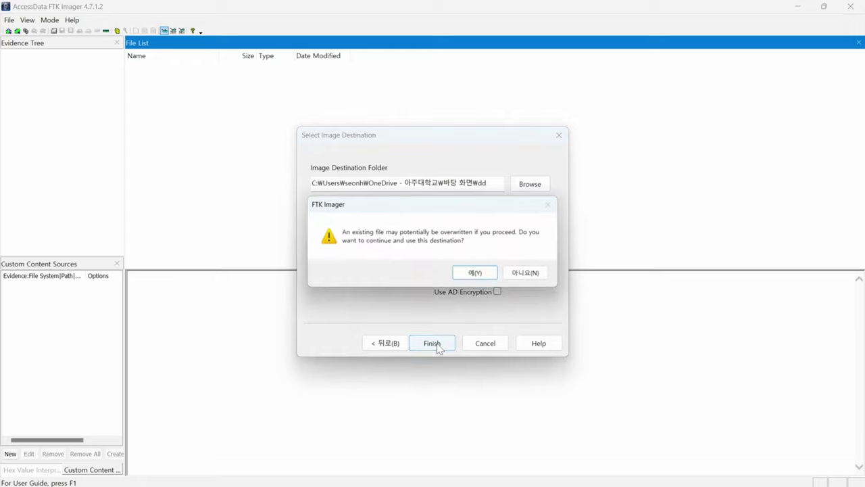
{"action": "left_click", "coordinate": [522, 273]}
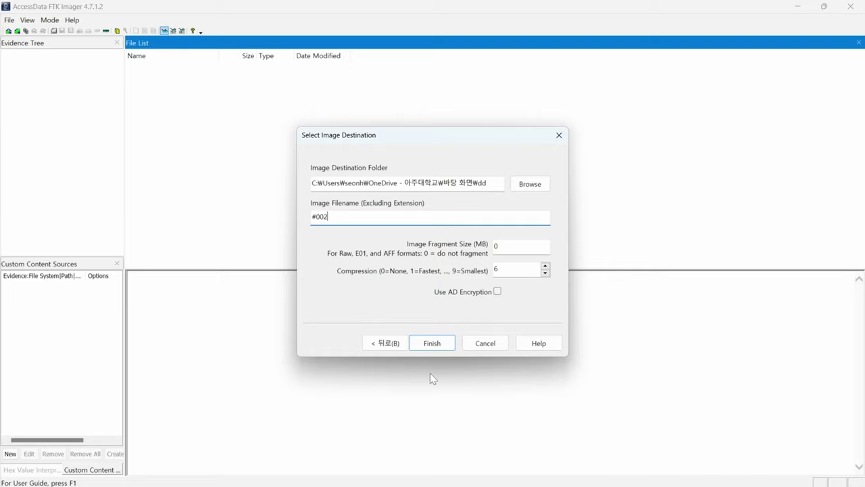
{"action": "left_click", "coordinate": [430, 345]}
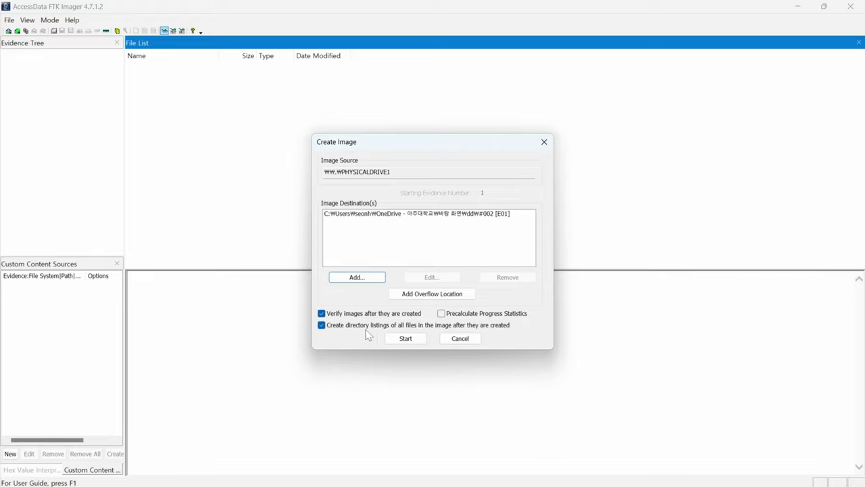
Run imaging and verification, review the matching MD5/SHA1 results with no bad blocks, and close them.
{"action": "left_click", "coordinate": [403, 342]}
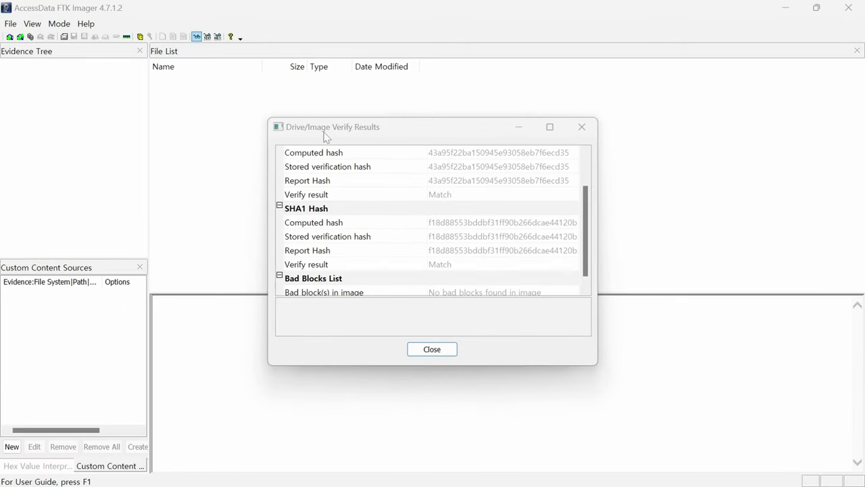
{"action": "left_click_drag", "start_coordinate": [399, 130], "coordinate": [643, 131]}
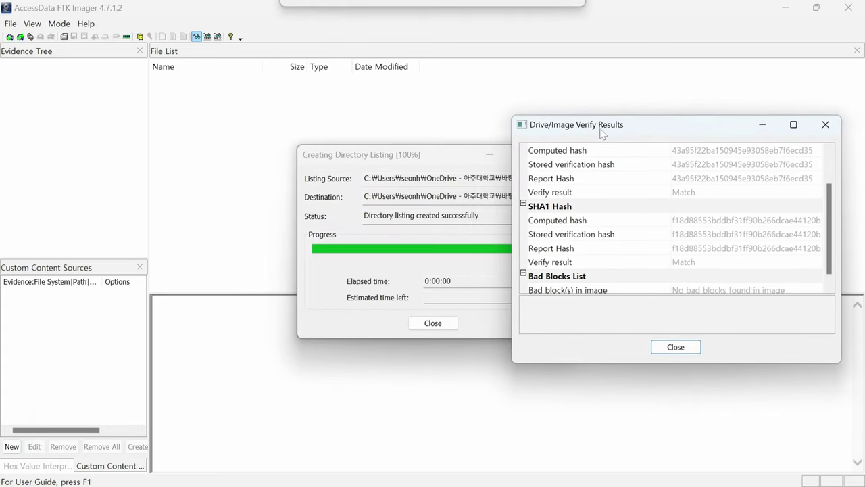
{"action": "left_click_drag", "start_coordinate": [402, 152], "coordinate": [126, 149]}
{"action": "left_click_drag", "start_coordinate": [341, 156], "coordinate": [335, 143]}
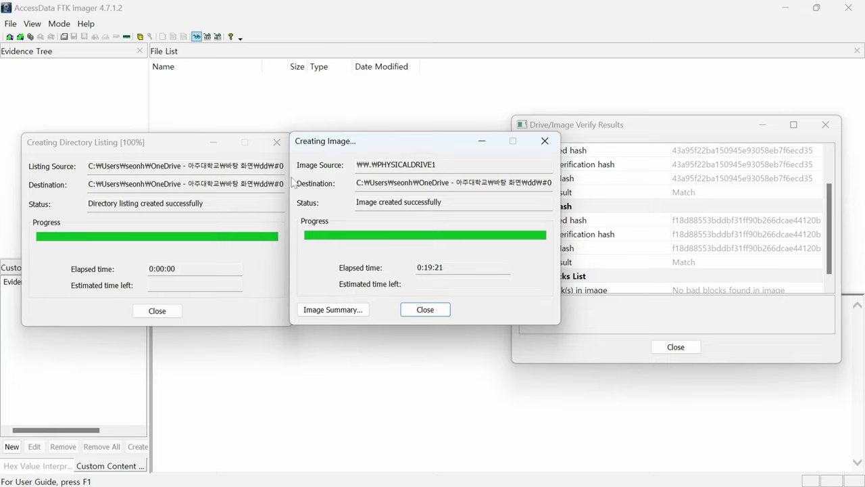
{"action": "left_click", "coordinate": [651, 129]}
{"action": "left_click_drag", "start_coordinate": [607, 130], "coordinate": [469, 108]}
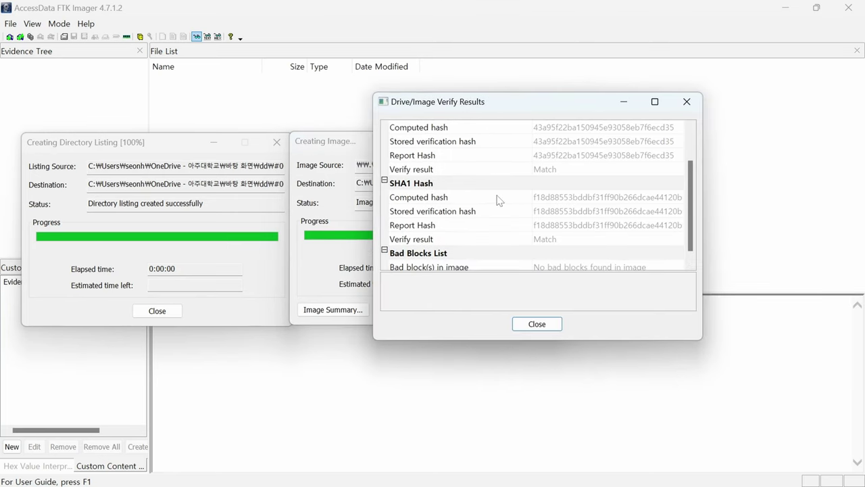
{"action": "scroll", "coordinate": [498, 197], "scroll_direction": "up", "scroll_amount": 2}
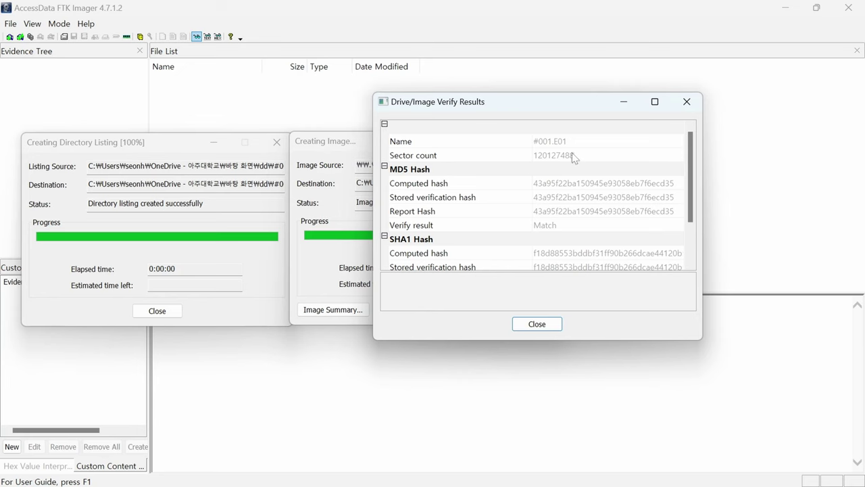
{"action": "scroll", "coordinate": [536, 167], "scroll_direction": "down", "scroll_amount": 2}
{"action": "left_click", "coordinate": [537, 324]}
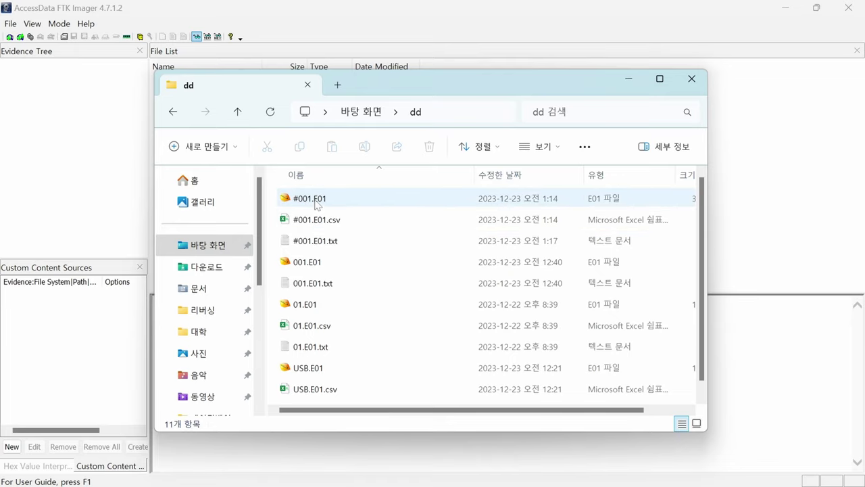
View the #001.E01.csv file listing in Excel without data conversion, then close Excel.
{"action": "mouse_move", "coordinate": [316, 205]}
{"action": "left_click", "coordinate": [323, 221]}
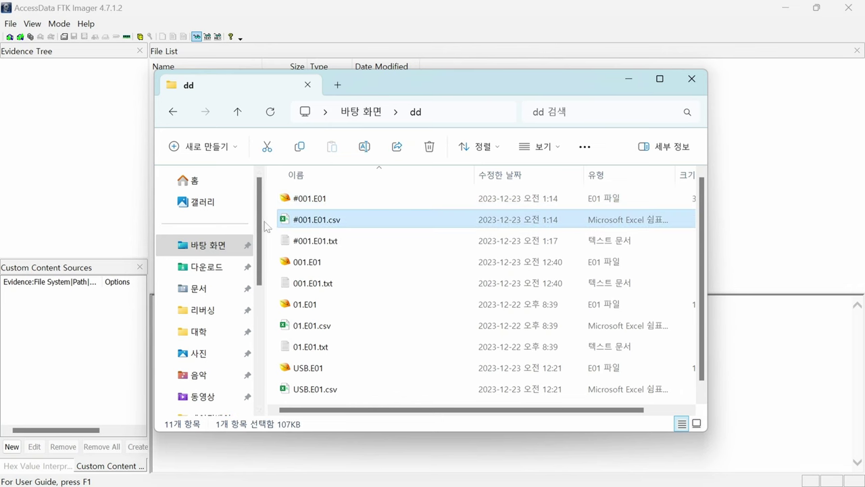
{"action": "key", "text": "Return"}
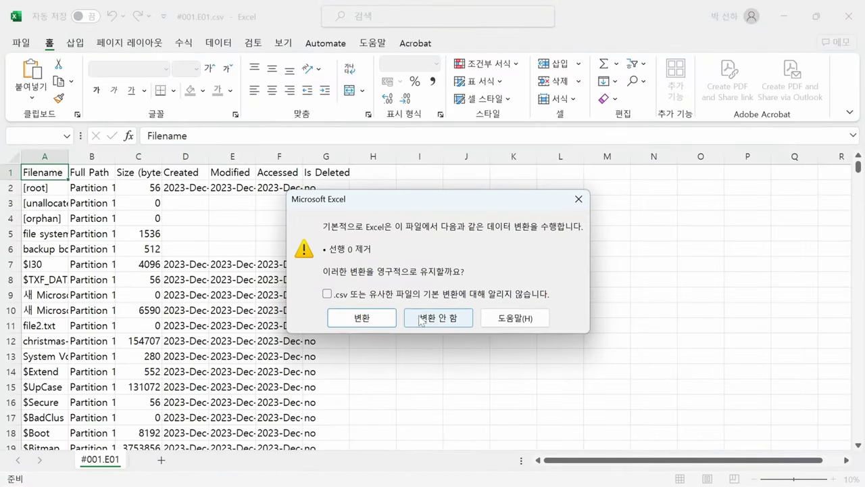
{"action": "left_click", "coordinate": [421, 318]}
{"action": "scroll", "coordinate": [270, 318], "scroll_direction": "down", "scroll_amount": 20}
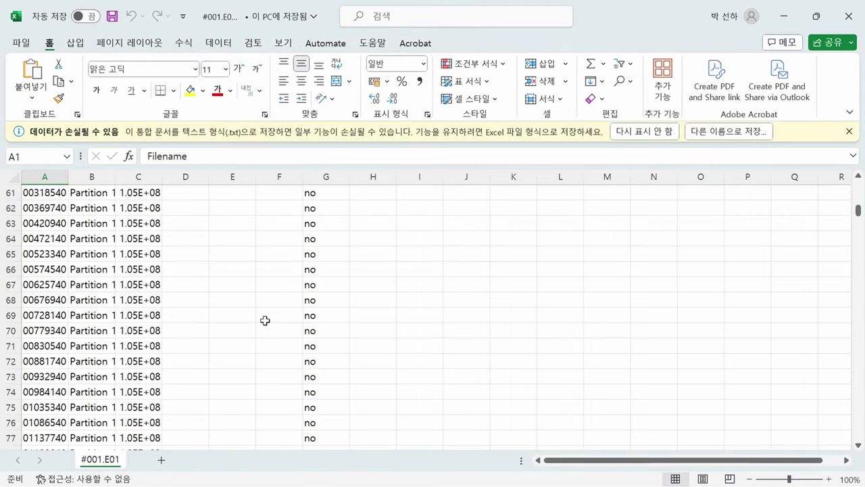
{"action": "scroll", "coordinate": [265, 320], "scroll_direction": "down", "scroll_amount": 9}
{"action": "left_click", "coordinate": [849, 16]}
{"action": "left_click", "coordinate": [319, 247]}
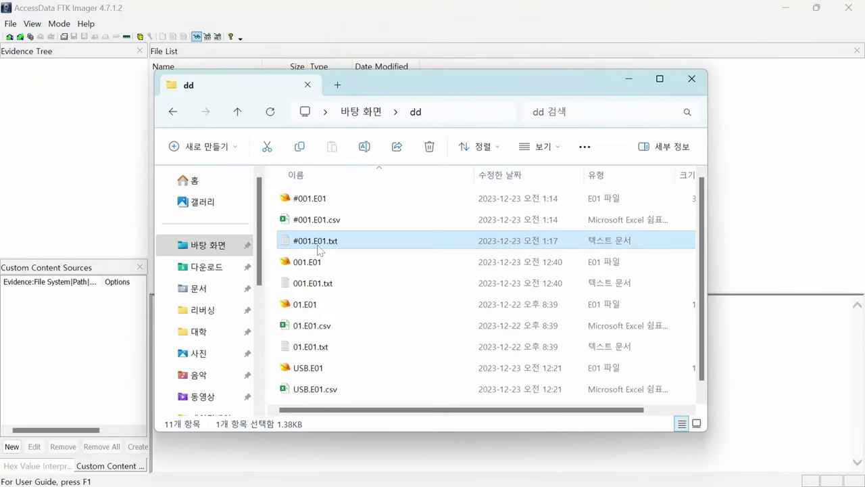
Inspect the #001.E01.txt report's case details and verified MD5/SHA1 hashes in Notepad, then close it.
{"action": "double_click", "coordinate": [319, 248]}
{"action": "left_click_drag", "start_coordinate": [43, 16], "coordinate": [664, 62]}
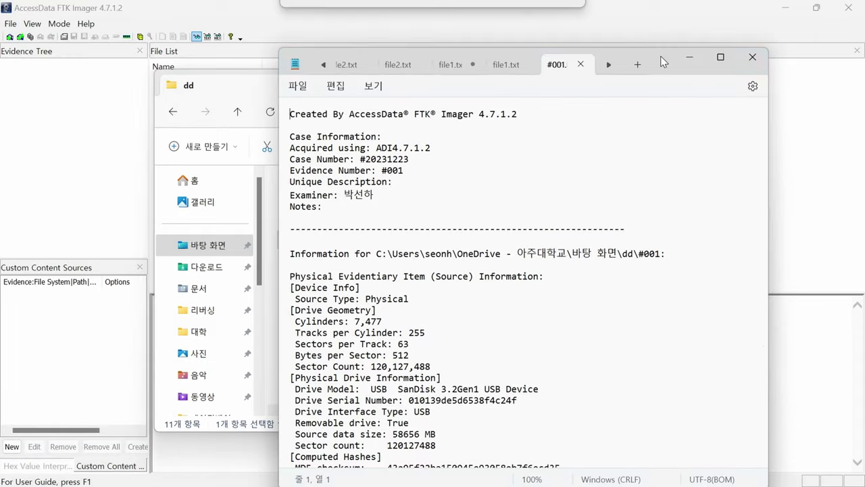
{"action": "left_click_drag", "start_coordinate": [333, 206], "coordinate": [377, 176]}
{"action": "left_click", "coordinate": [463, 253]}
{"action": "scroll", "coordinate": [463, 254], "scroll_direction": "down", "scroll_amount": 4}
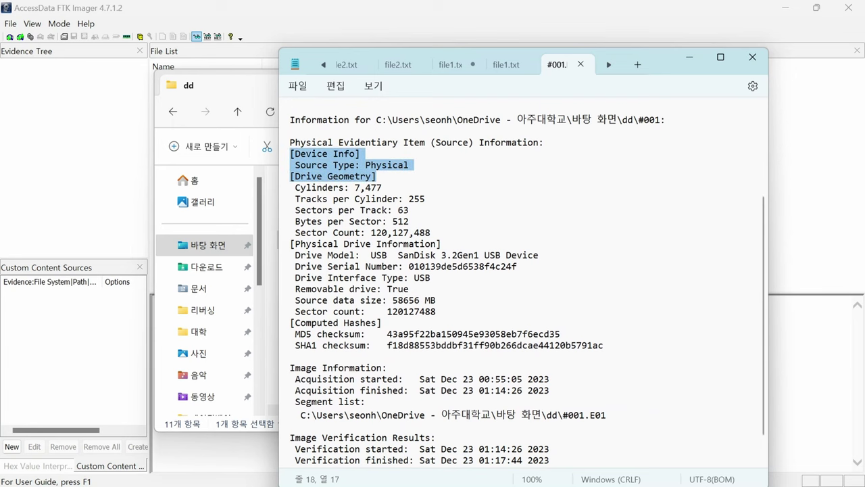
{"action": "scroll", "coordinate": [377, 177], "scroll_direction": "down", "scroll_amount": 1}
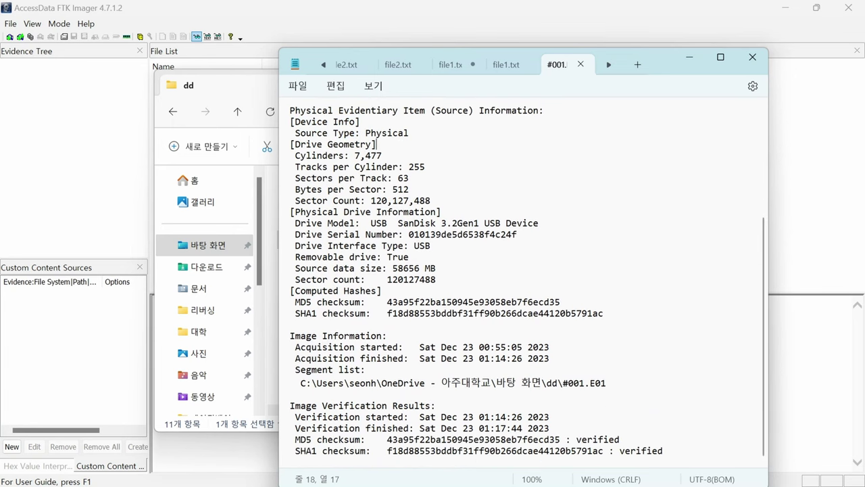
{"action": "left_click_drag", "start_coordinate": [382, 302], "coordinate": [556, 302]}
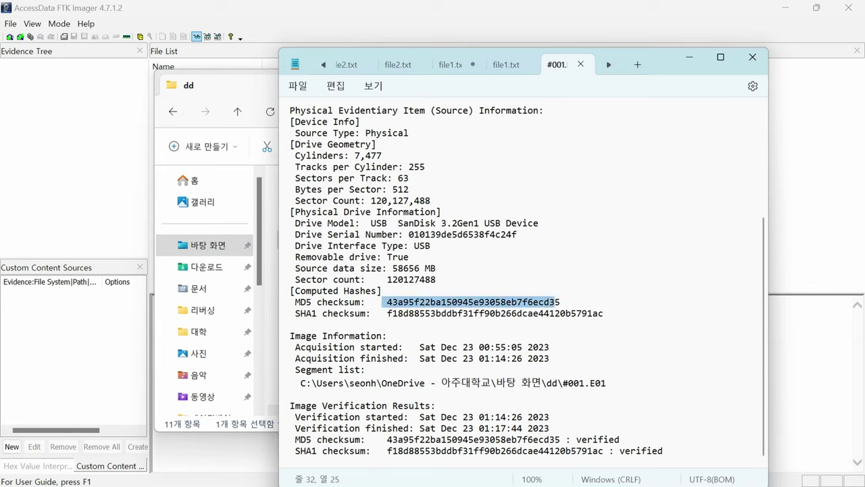
{"action": "left_click_drag", "start_coordinate": [604, 314], "coordinate": [290, 291]}
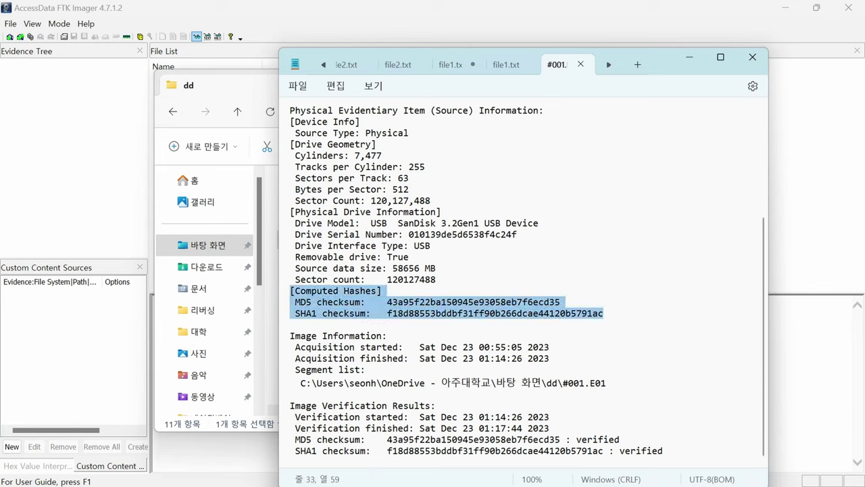
{"action": "left_click", "coordinate": [382, 290]}
{"action": "left_click_drag", "start_coordinate": [604, 313], "coordinate": [290, 290]}
{"action": "left_click", "coordinate": [382, 291]}
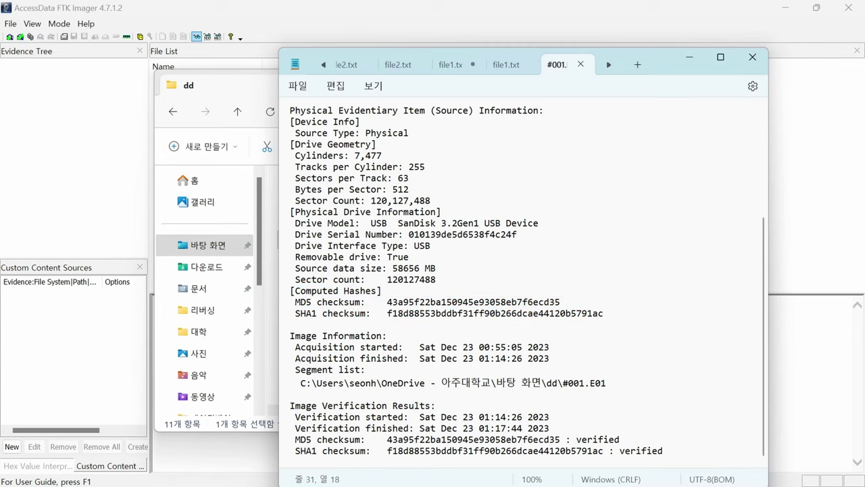
{"action": "left_click", "coordinate": [752, 57]}
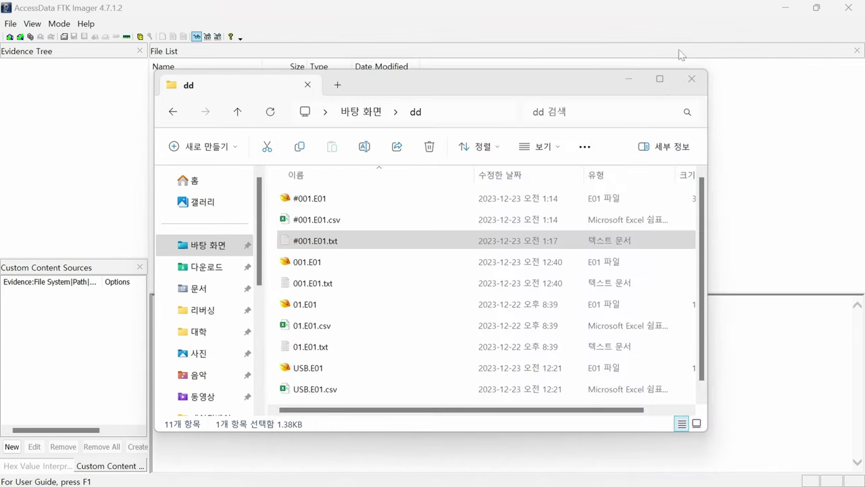
Close the dd folder window and bring FTK Imager to the front.
{"action": "left_click", "coordinate": [692, 80]}
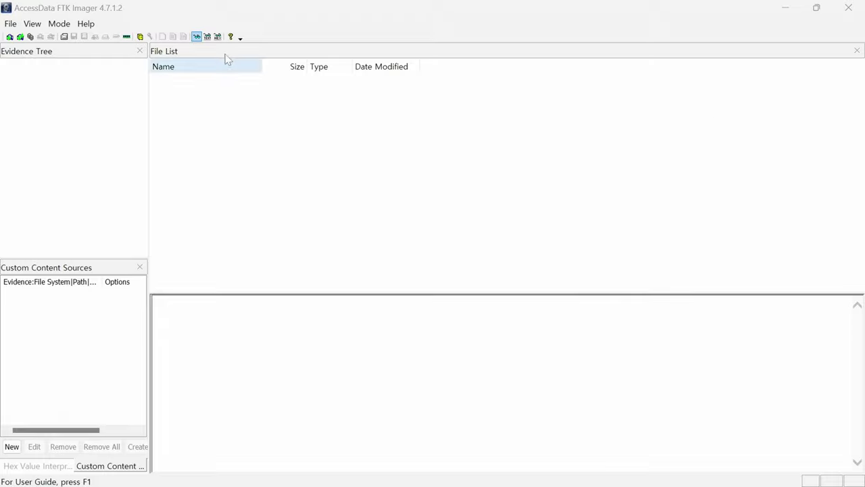
{"action": "left_click", "coordinate": [260, 8]}
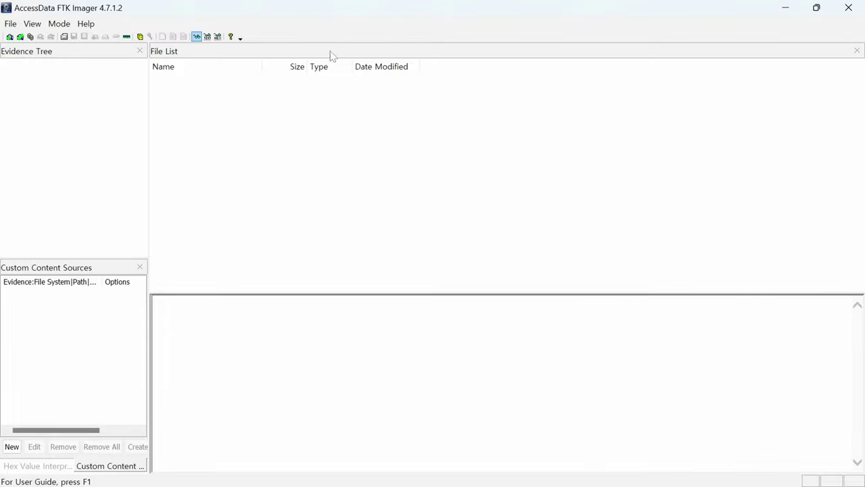
{"action": "left_click", "coordinate": [9, 37]}
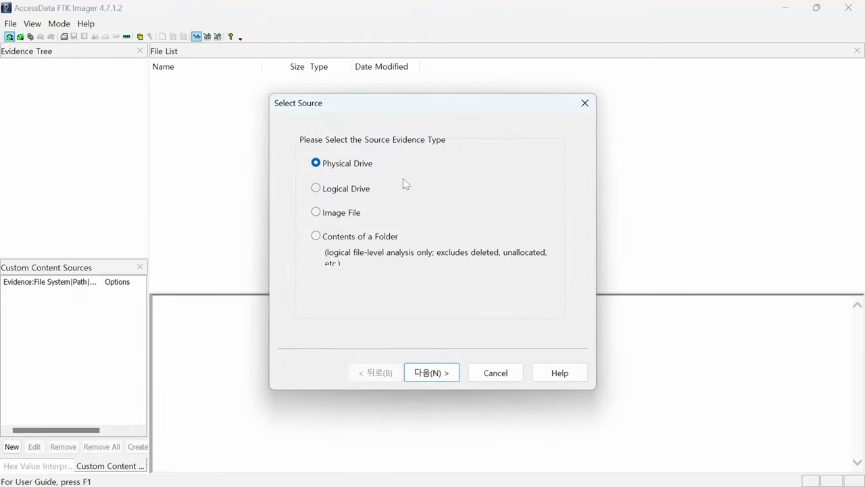
{"action": "left_click", "coordinate": [580, 108]}
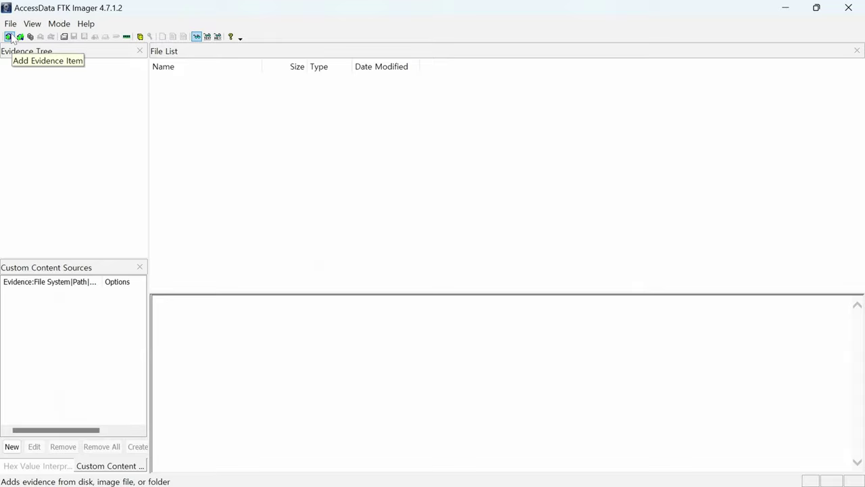
Add dd\#001.E01 from the desktop as an Image File evidence item.
{"action": "left_click", "coordinate": [9, 36]}
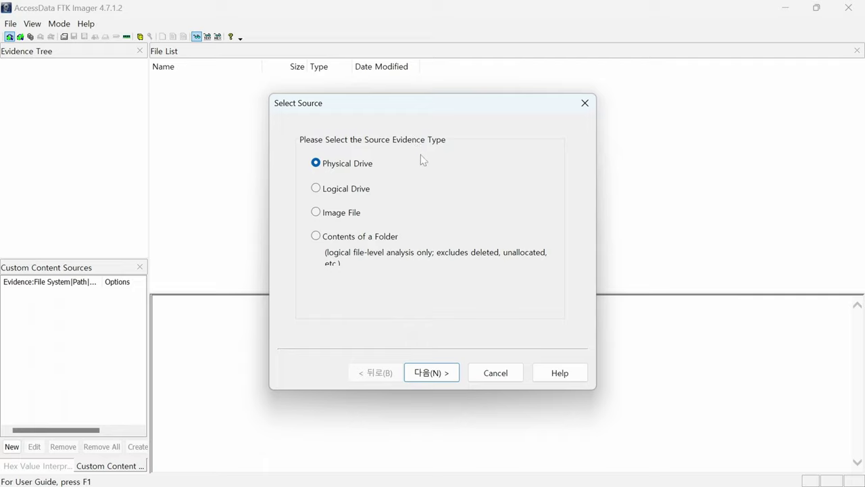
{"action": "left_click", "coordinate": [323, 215]}
{"action": "left_click", "coordinate": [436, 374]}
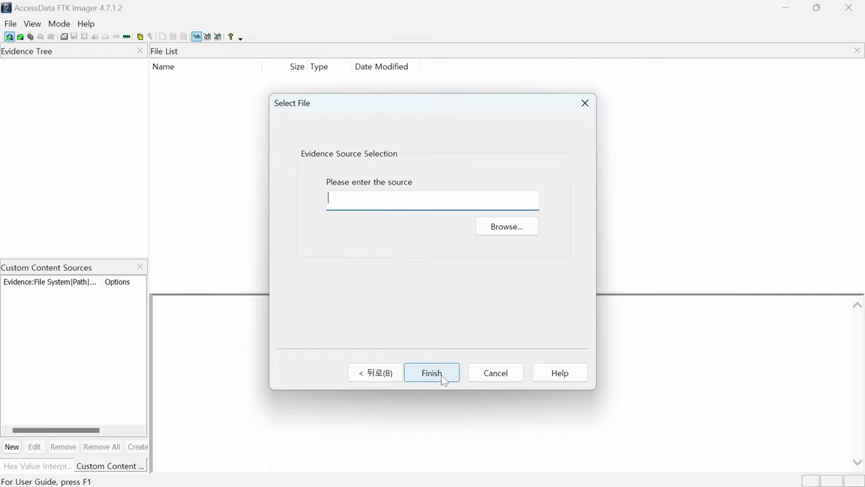
{"action": "left_click", "coordinate": [516, 231]}
{"action": "left_click", "coordinate": [399, 217]}
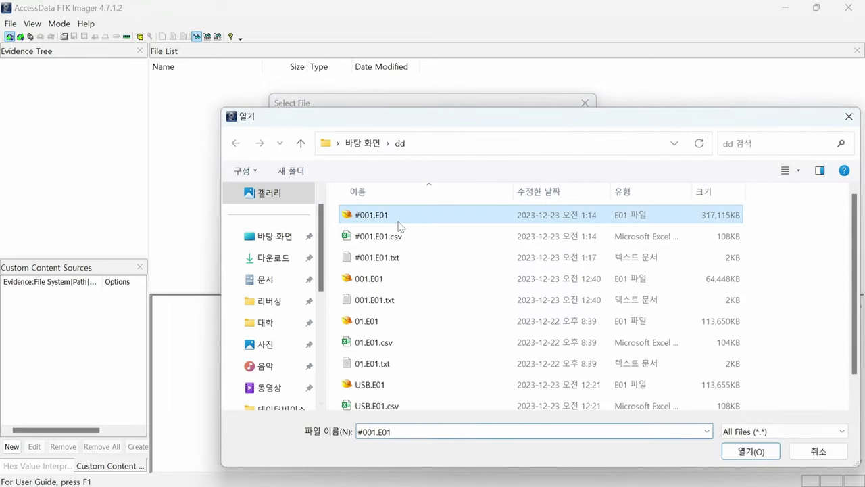
{"action": "left_click", "coordinate": [748, 451]}
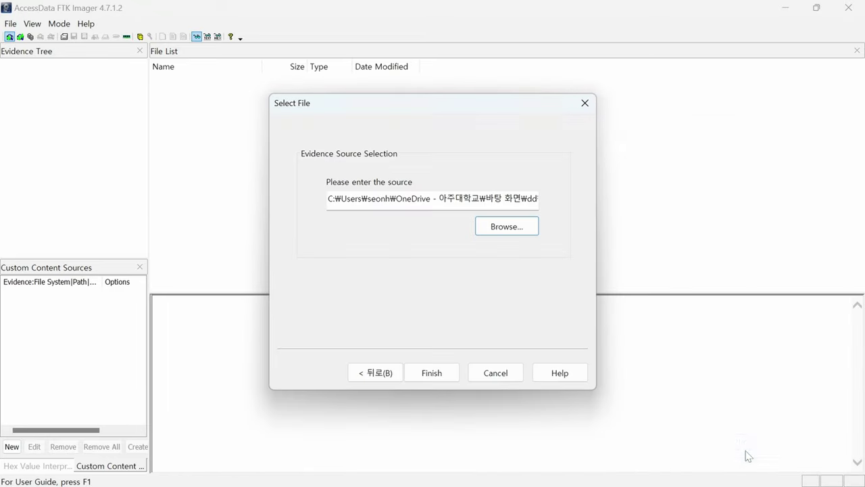
{"action": "left_click", "coordinate": [442, 374]}
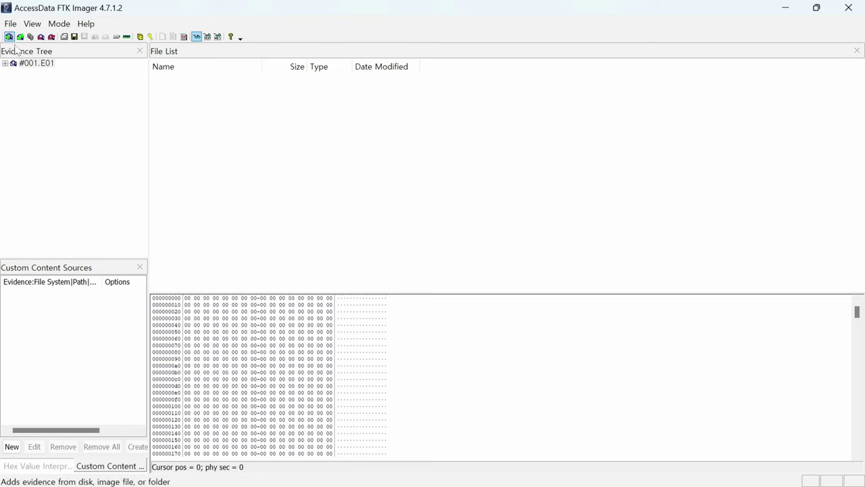
Expand #001.E01 > Partition 1 > 새 볼륨 [NTFS] and list the [root] folder's files.
{"action": "left_click", "coordinate": [6, 63]}
{"action": "left_click", "coordinate": [13, 72]}
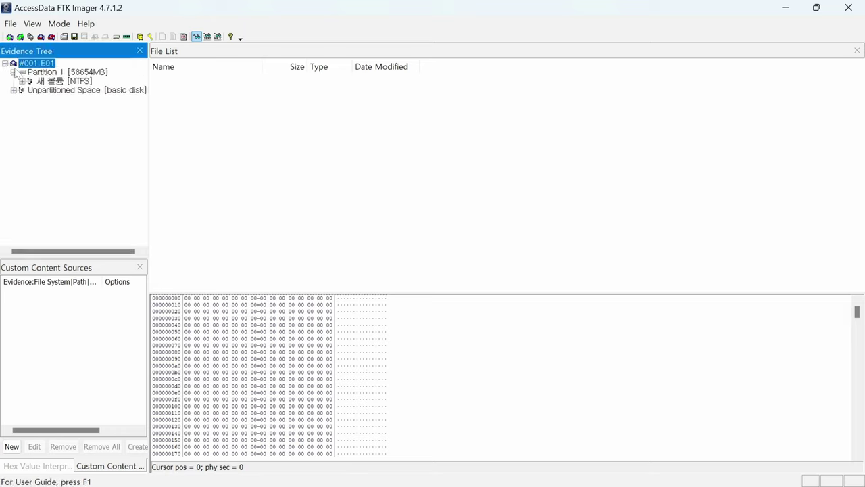
{"action": "left_click", "coordinate": [21, 80]}
{"action": "left_click", "coordinate": [41, 100]}
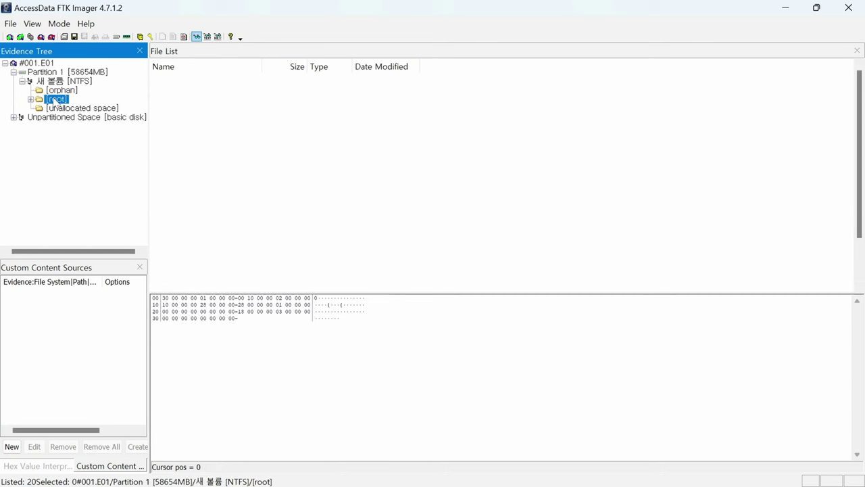
{"action": "scroll", "coordinate": [554, 165], "scroll_direction": "down", "scroll_amount": 2}
{"action": "scroll", "coordinate": [306, 159], "scroll_direction": "up", "scroll_amount": 2}
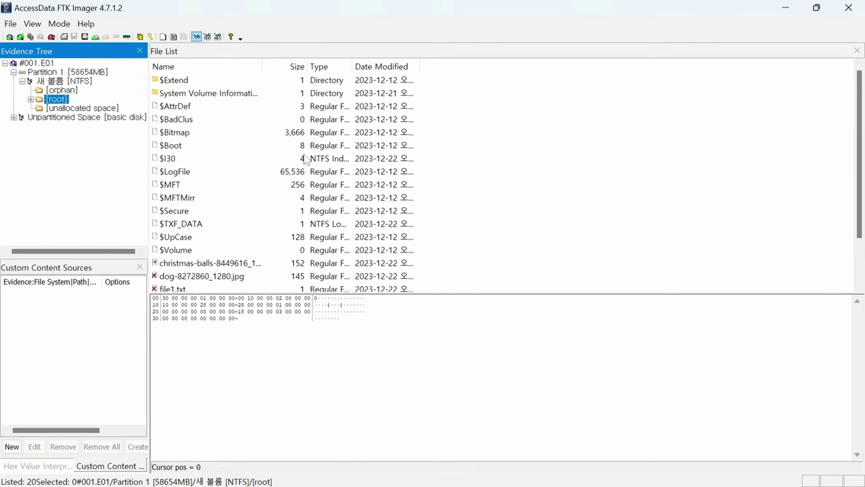
{"action": "scroll", "coordinate": [340, 130], "scroll_direction": "down", "scroll_amount": 2}
{"action": "scroll", "coordinate": [227, 159], "scroll_direction": "up", "scroll_amount": 2}
Look inside the [orphan] and [unallocated space] folders, then return to [root].
{"action": "left_click", "coordinate": [52, 90]}
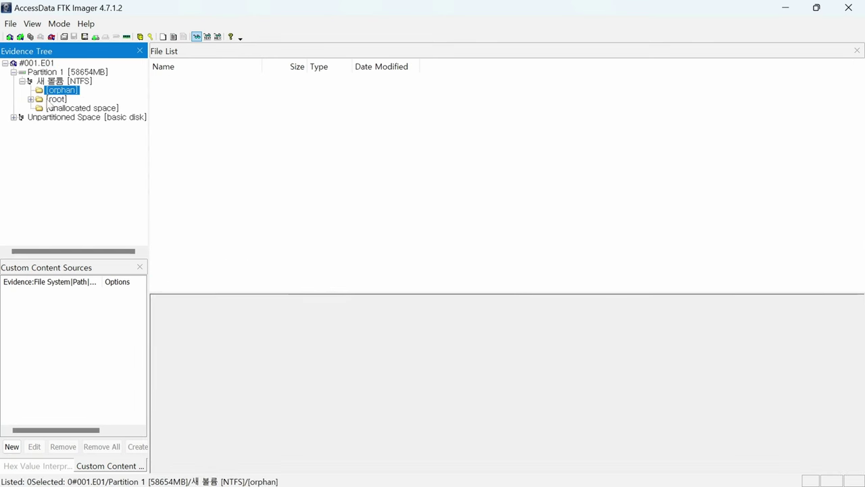
{"action": "left_click", "coordinate": [53, 99]}
{"action": "left_click", "coordinate": [60, 108]}
{"action": "left_click", "coordinate": [57, 99]}
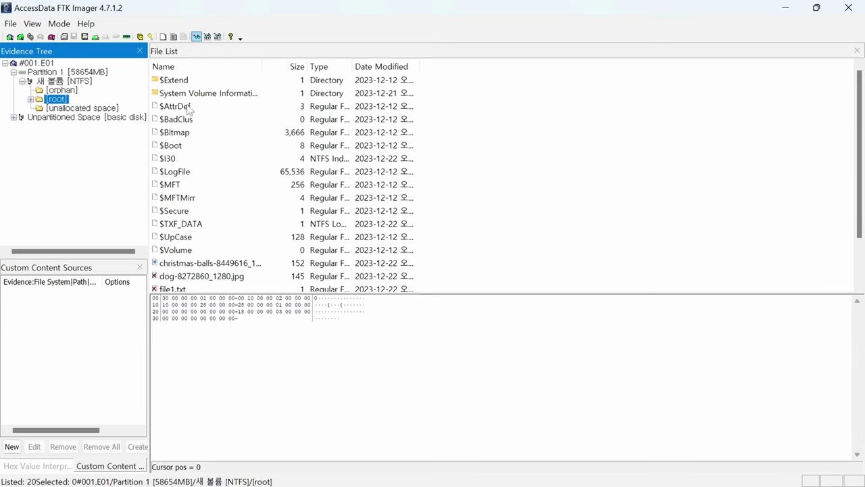
{"action": "scroll", "coordinate": [243, 132], "scroll_direction": "down", "scroll_amount": 2}
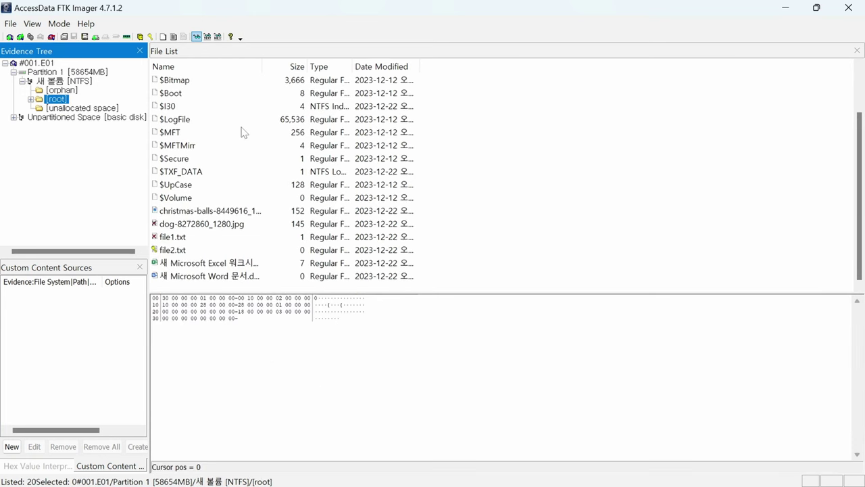
Preview the christmas-balls image, file2.txt, file1.txt and the Excel worksheet's hex bytes.
{"action": "left_click", "coordinate": [245, 211]}
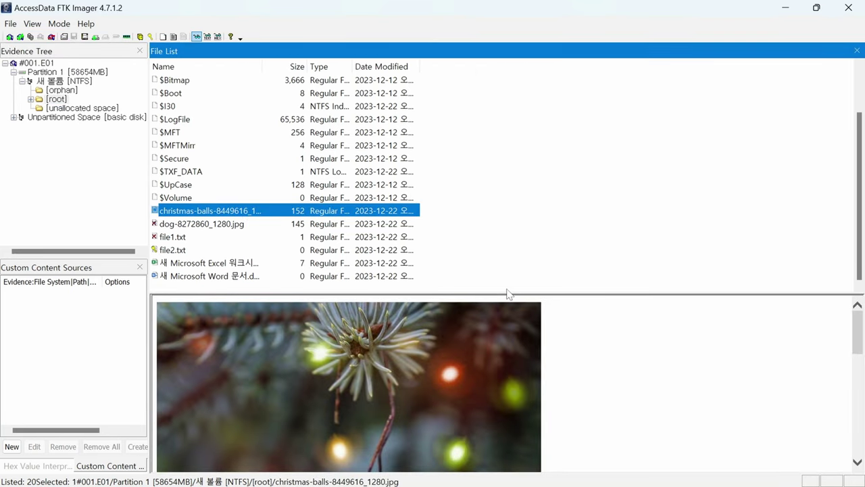
{"action": "left_click_drag", "start_coordinate": [505, 292], "coordinate": [482, 309]}
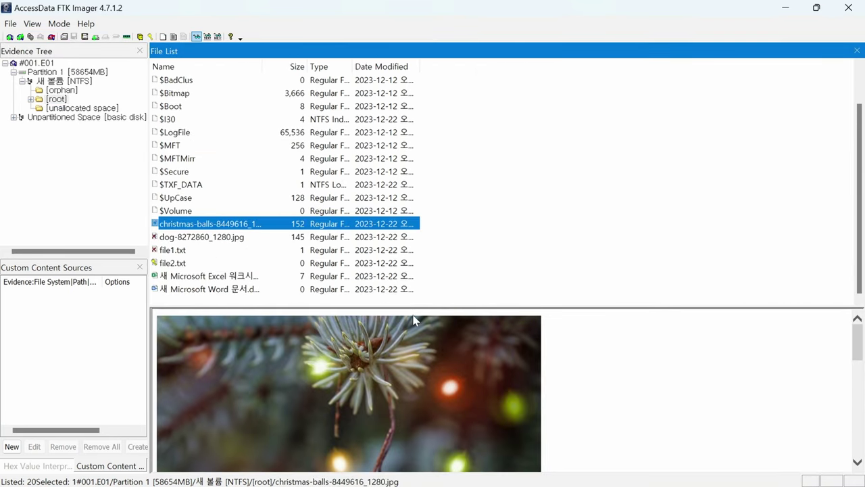
{"action": "left_click", "coordinate": [174, 265]}
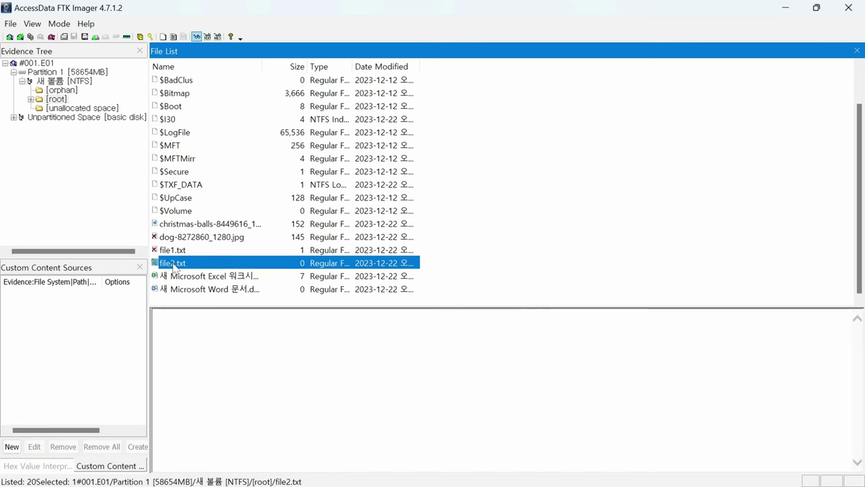
{"action": "left_click", "coordinate": [178, 251]}
{"action": "left_click", "coordinate": [272, 278]}
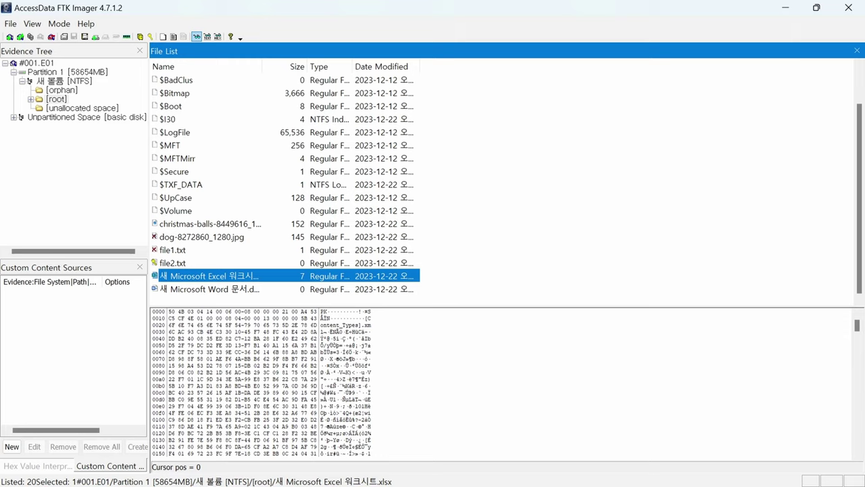
{"action": "left_click", "coordinate": [171, 317]}
{"action": "left_click", "coordinate": [454, 303]}
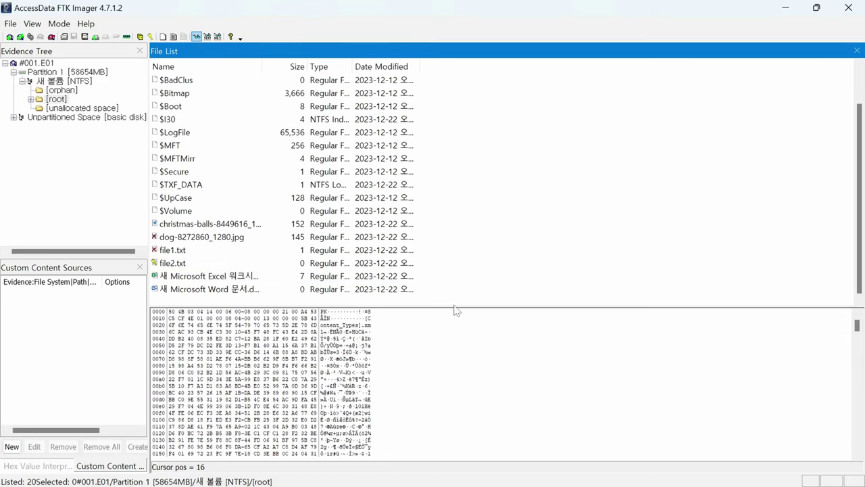
Inspect the Word document, file2.txt and Excel worksheet, resizing the hex view and file list.
{"action": "left_click", "coordinate": [308, 290]}
{"action": "left_click", "coordinate": [459, 317]}
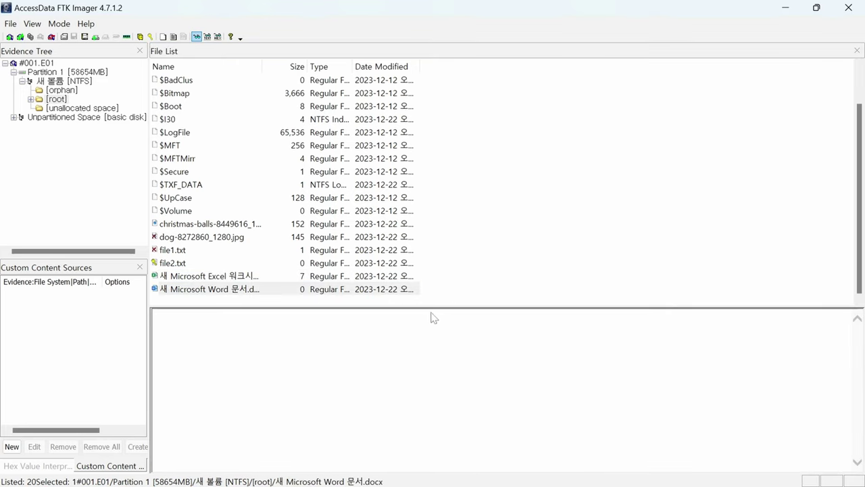
{"action": "left_click", "coordinate": [258, 292]}
{"action": "left_click", "coordinate": [251, 268]}
{"action": "left_click", "coordinate": [250, 276]}
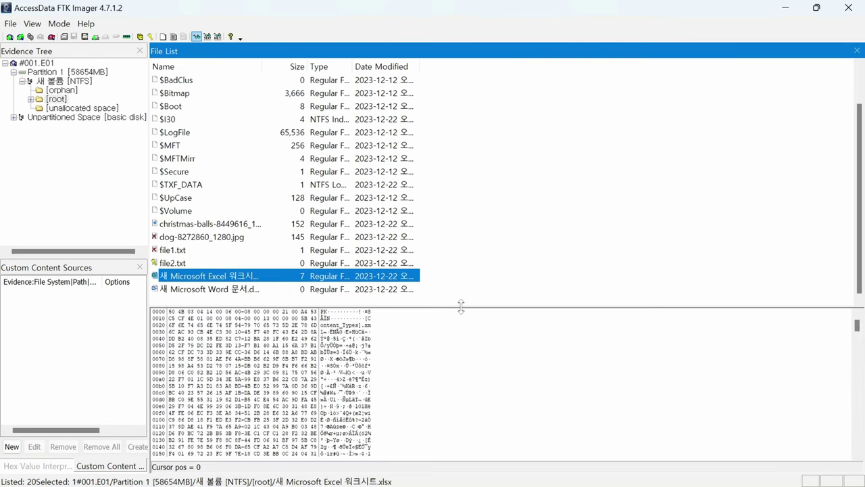
{"action": "left_click_drag", "start_coordinate": [461, 307], "coordinate": [454, 183]}
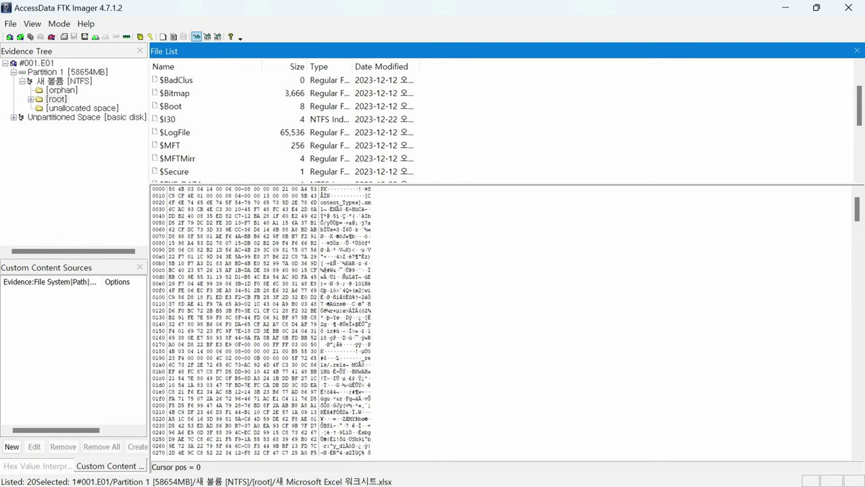
{"action": "scroll", "coordinate": [263, 321], "scroll_direction": "down", "scroll_amount": 11}
{"action": "scroll", "coordinate": [139, 377], "scroll_direction": "down", "scroll_amount": 8}
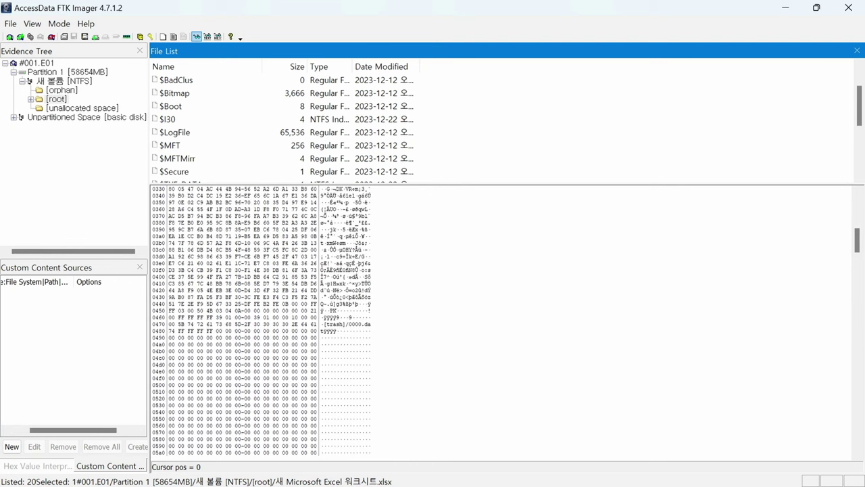
{"action": "left_click_drag", "start_coordinate": [609, 184], "coordinate": [605, 338]}
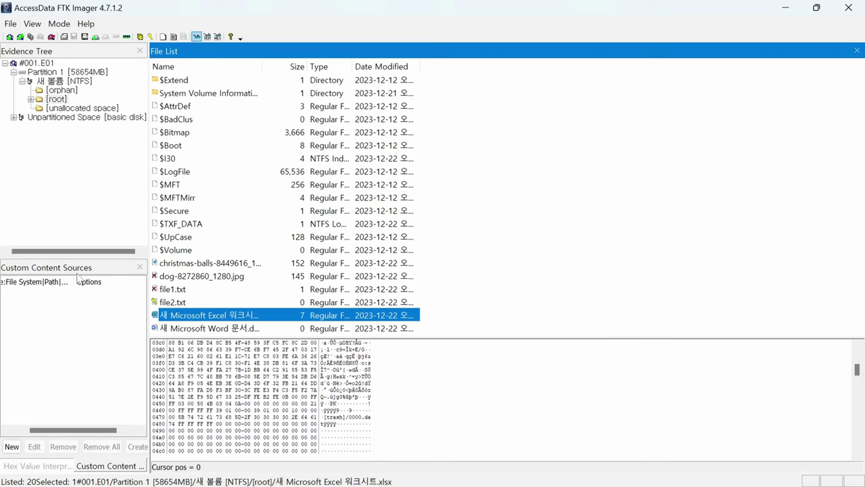
Show the Hex Value Interpreter and preview file1.txt and the dog image.
{"action": "left_click", "coordinate": [35, 466]}
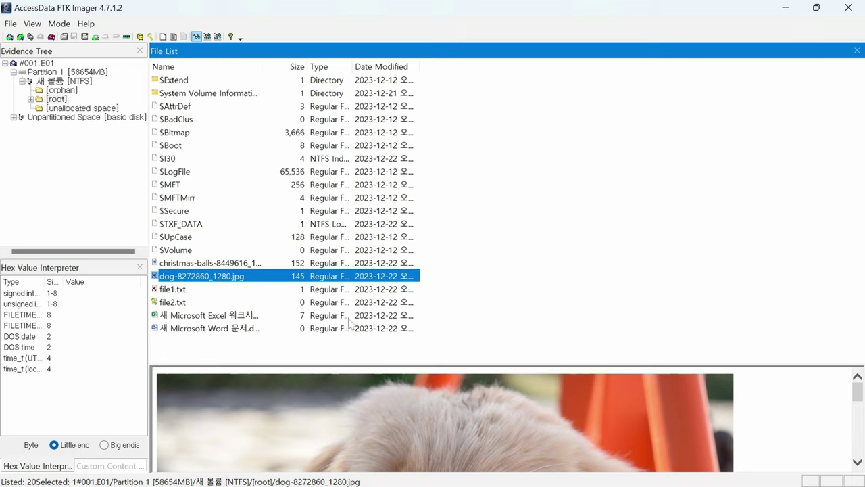
{"action": "left_click", "coordinate": [166, 289]}
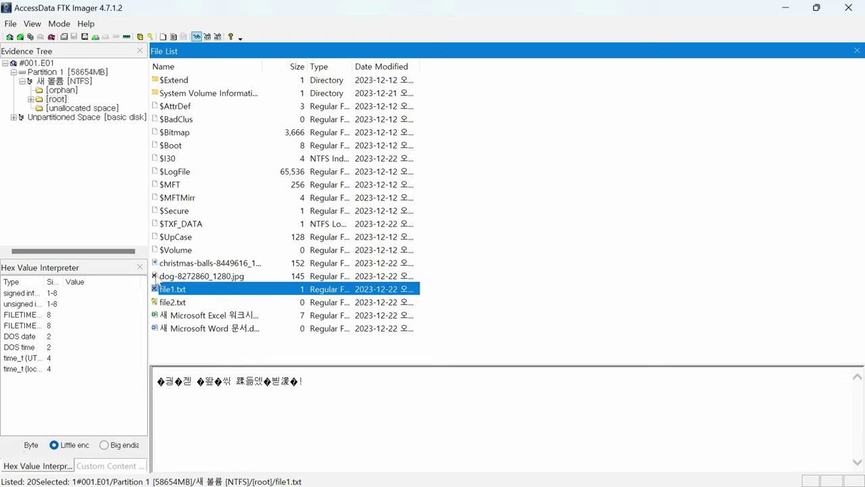
{"action": "left_click", "coordinate": [210, 277]}
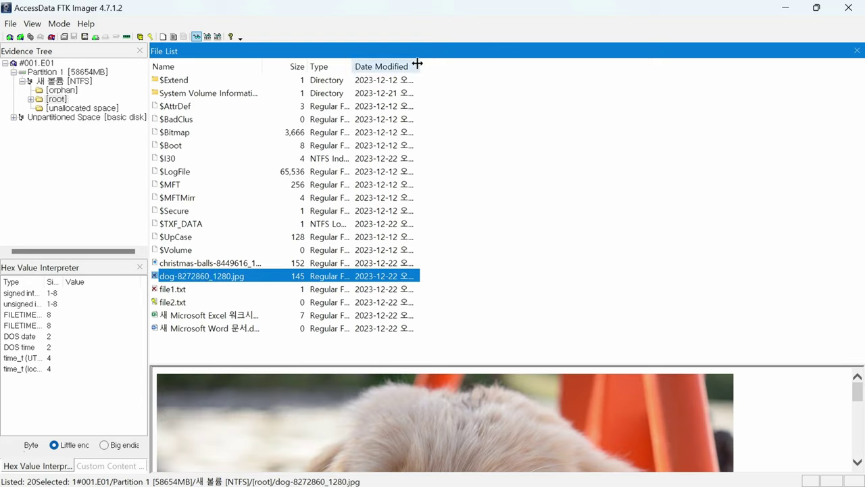
Widen the Date Modified column and alternate previews between file1.txt and the dog image.
{"action": "left_click_drag", "start_coordinate": [419, 66], "coordinate": [638, 67]}
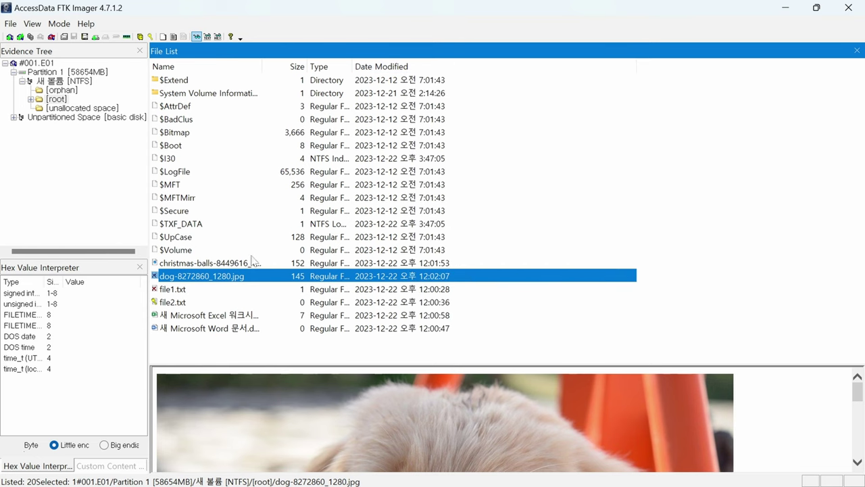
{"action": "left_click", "coordinate": [210, 286]}
{"action": "key", "text": "Up"}
{"action": "key", "text": "Down"}
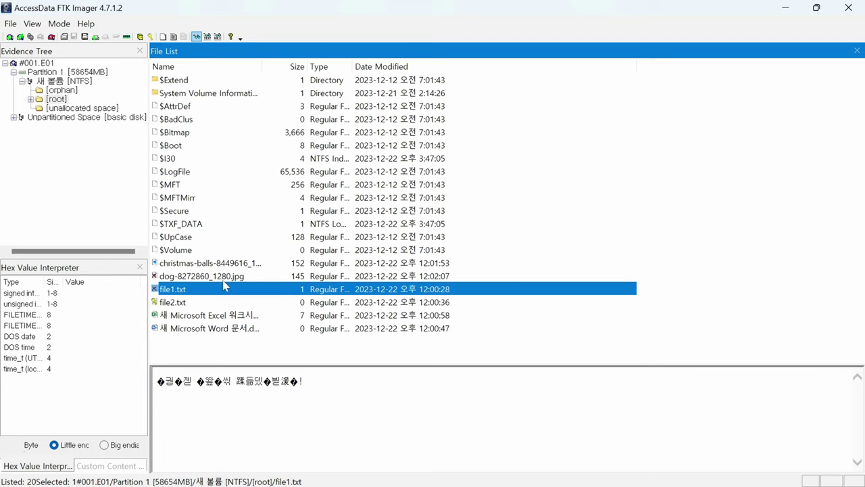
{"action": "key", "text": "Up"}
{"action": "key", "text": "Down"}
{"action": "key", "text": "Up"}
{"action": "key", "text": "Down"}
{"action": "key", "text": "Up"}
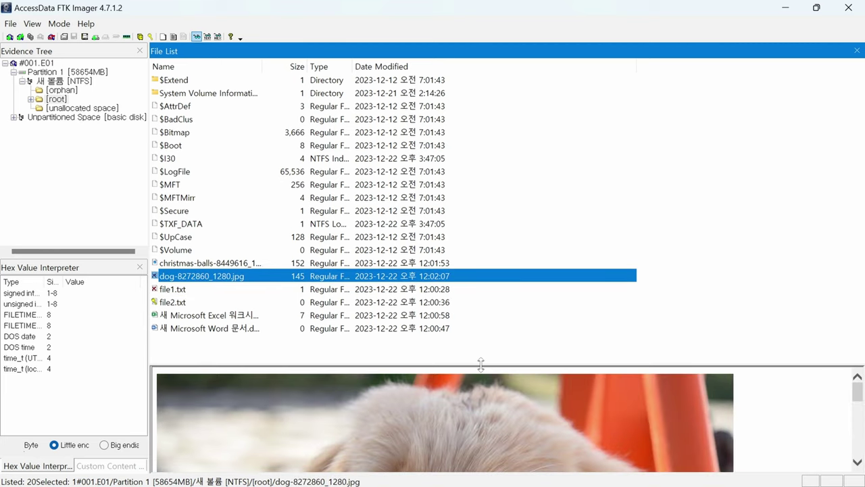
Resize the panes and preview file1.txt, selecting then clearing its garbled text.
{"action": "left_click_drag", "start_coordinate": [481, 363], "coordinate": [511, 150]}
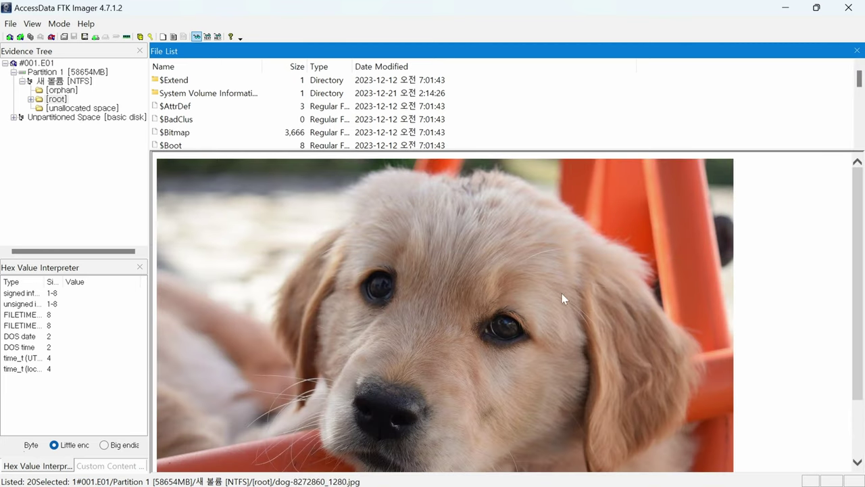
{"action": "scroll", "coordinate": [651, 365], "scroll_direction": "down", "scroll_amount": 2}
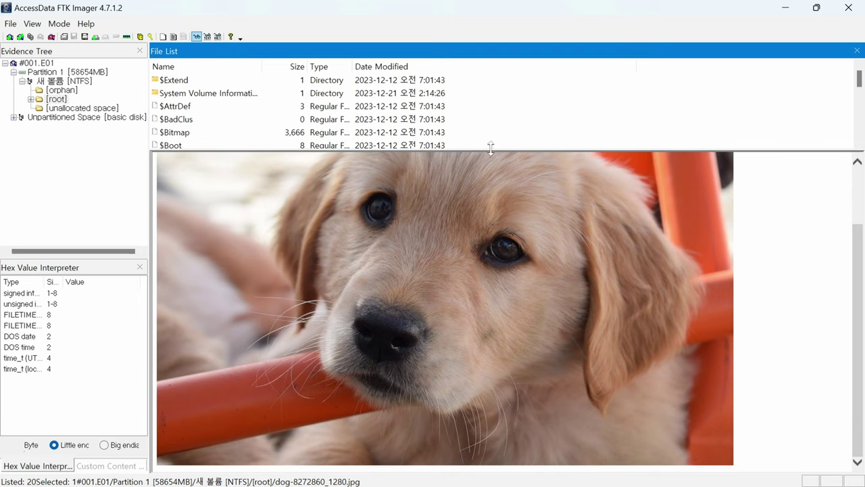
{"action": "left_click_drag", "start_coordinate": [490, 147], "coordinate": [493, 324]}
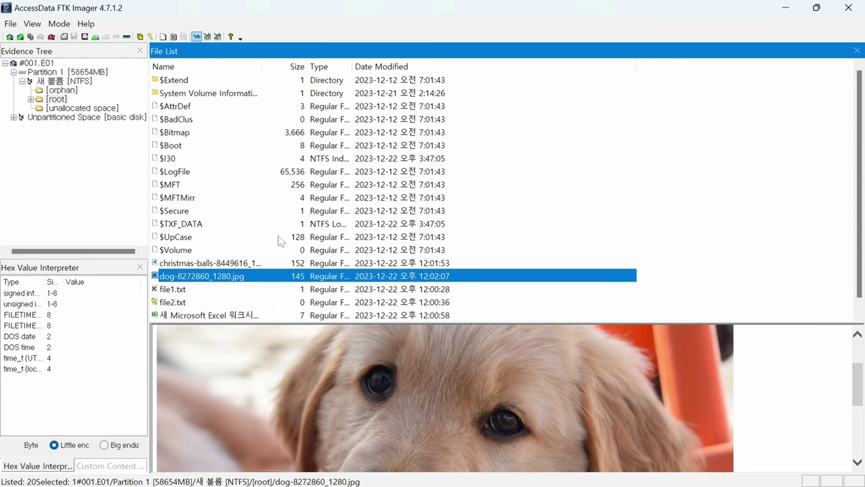
{"action": "left_click", "coordinate": [184, 289]}
{"action": "left_click_drag", "start_coordinate": [330, 345], "coordinate": [127, 346]}
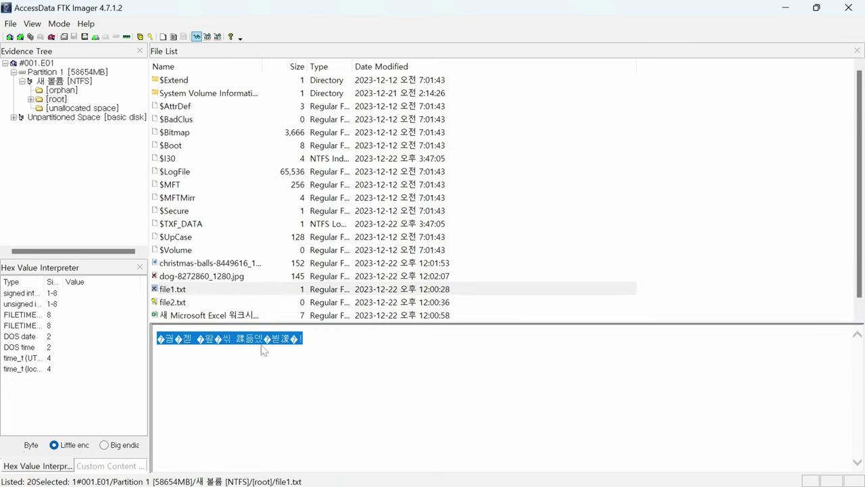
{"action": "left_click", "coordinate": [341, 357]}
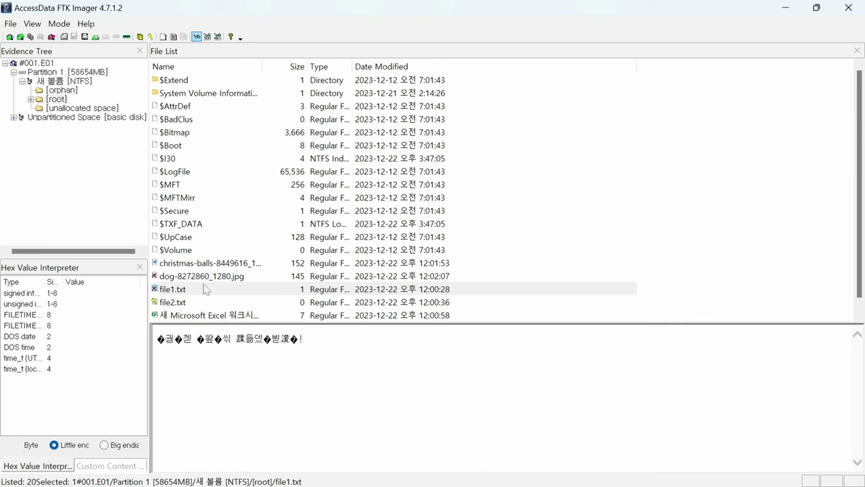
Select dog-8272860_1280.jpg and Ctrl-add file1.txt to the selection.
{"action": "left_click", "coordinate": [263, 282]}
{"action": "left_click", "coordinate": [293, 294]}
{"action": "left_click", "coordinate": [227, 278]}
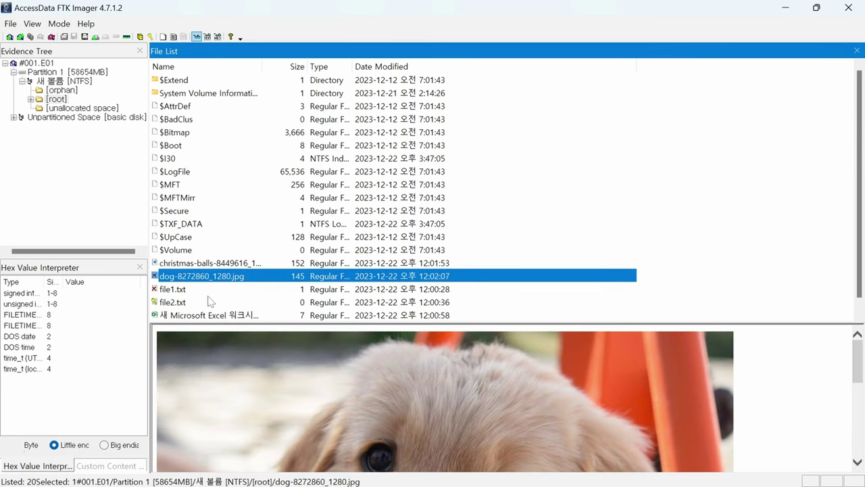
{"action": "left_click", "coordinate": [188, 292], "text": "shift"}
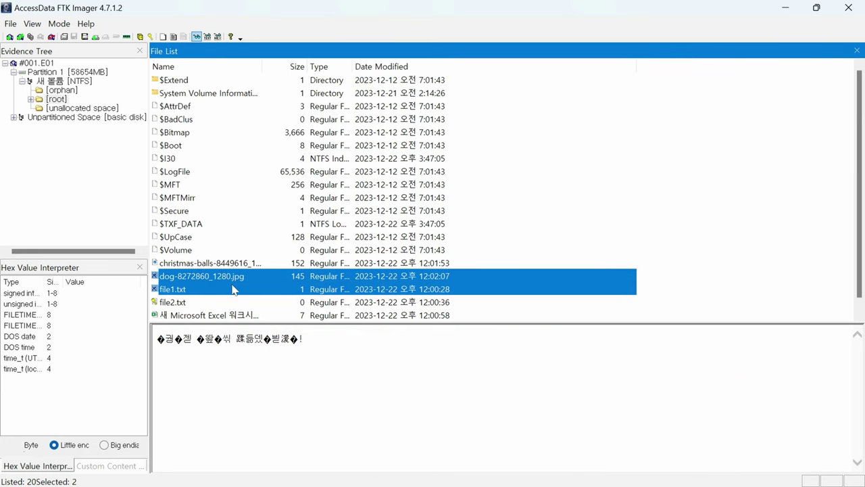
Export both selected files to 바탕 화면, dismiss the 2-file results, and minimize FTK Imager.
{"action": "right_click", "coordinate": [232, 284]}
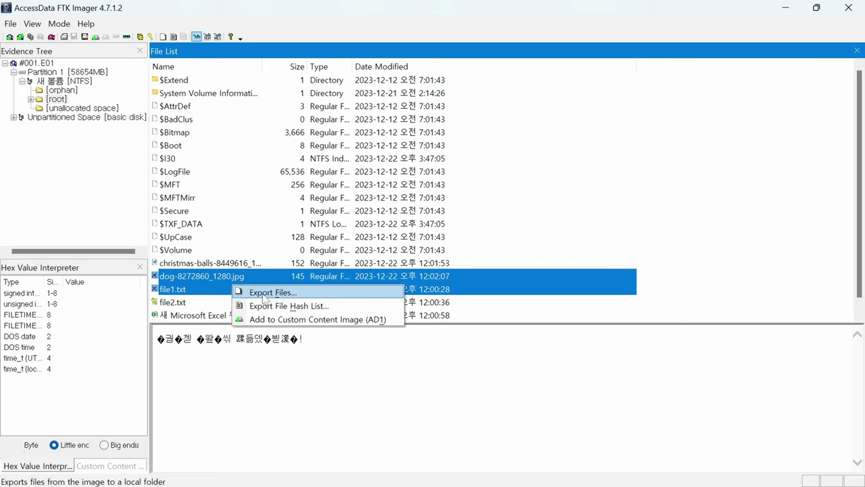
{"action": "left_click", "coordinate": [264, 297]}
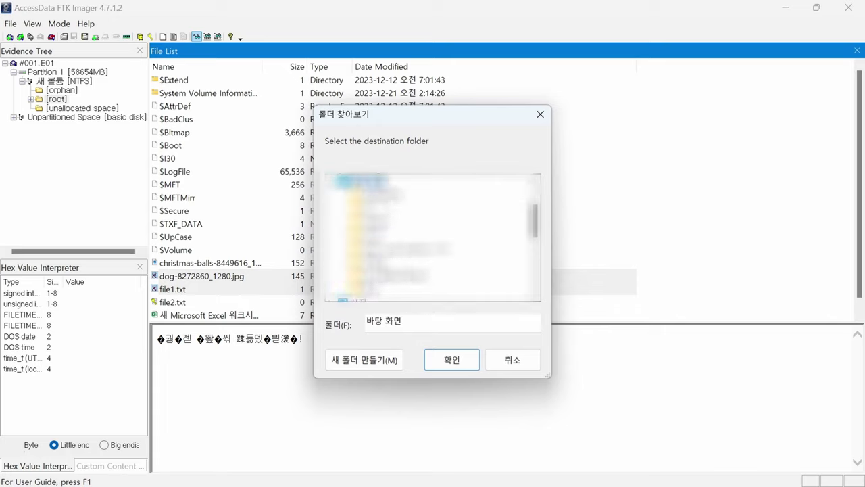
{"action": "left_click", "coordinate": [454, 359]}
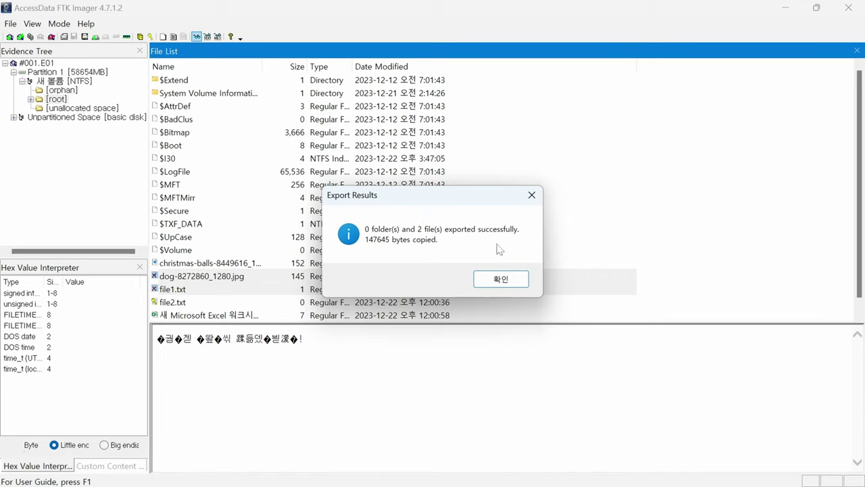
{"action": "left_click", "coordinate": [491, 279]}
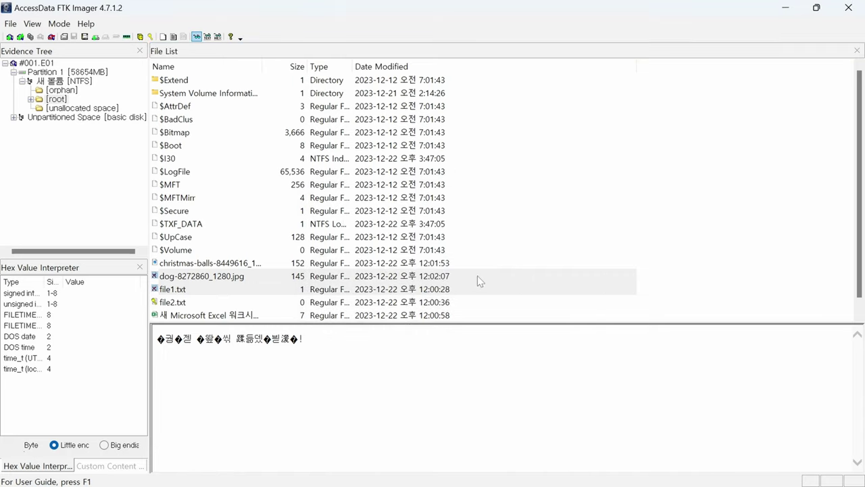
{"action": "left_click", "coordinate": [784, 8]}
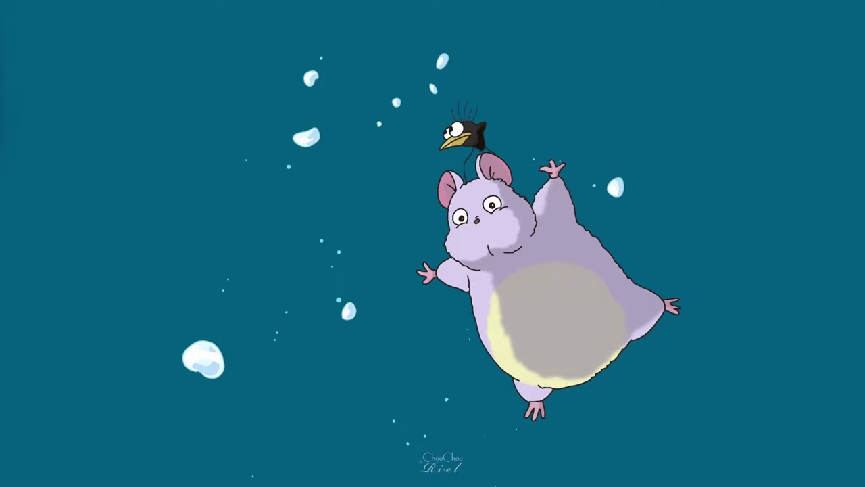
Arrange the exported file1.txt and dog photo side by side on the desktop.
{"action": "left_click_drag", "start_coordinate": [276, 347], "coordinate": [284, 238]}
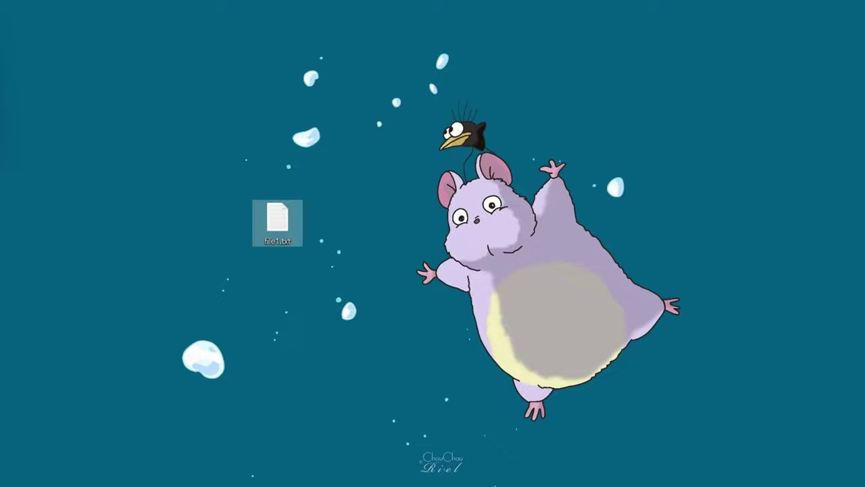
{"action": "left_click_drag", "start_coordinate": [142, 295], "coordinate": [328, 223]}
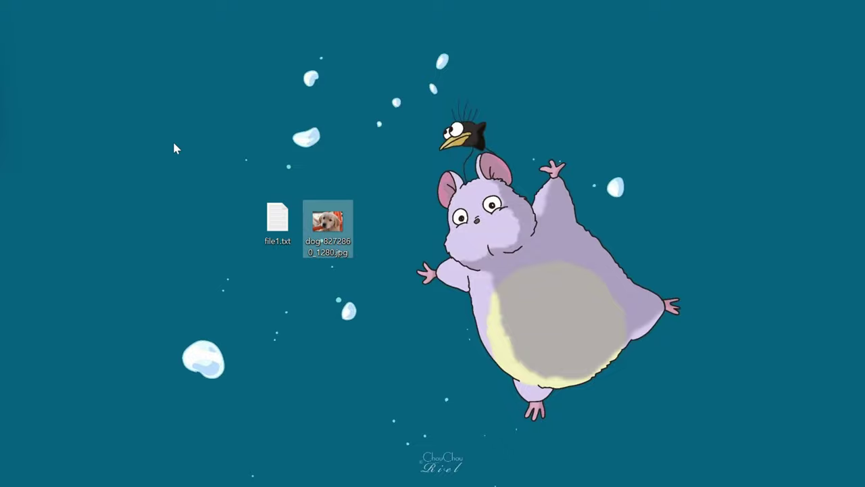
{"action": "left_click_drag", "start_coordinate": [234, 147], "coordinate": [406, 278]}
Open file1.txt in Notepad, read "삭제 파일 복구하기!", and close it.
{"action": "double_click", "coordinate": [280, 230]}
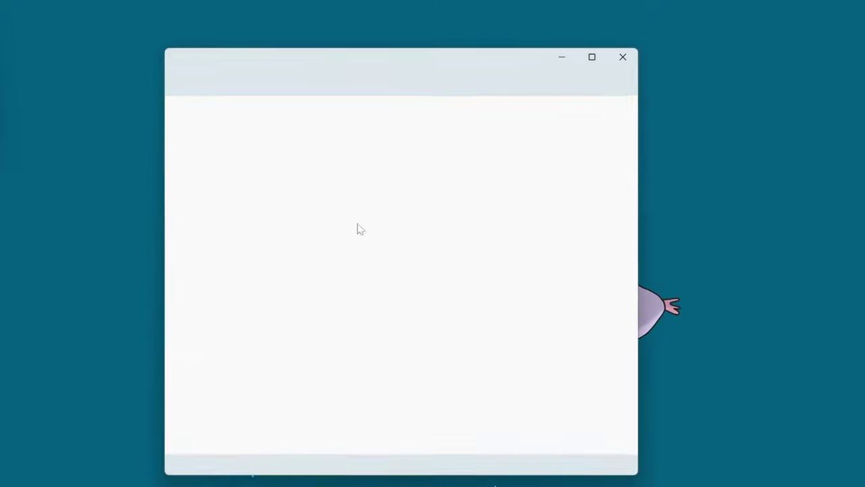
{"action": "key", "text": "End"}
{"action": "key", "text": "ctrl+shift+Left"}
{"action": "key", "text": "ctrl+shift+Left"}
{"action": "key", "text": "ctrl+shift+Left"}
{"action": "key", "text": "Down"}
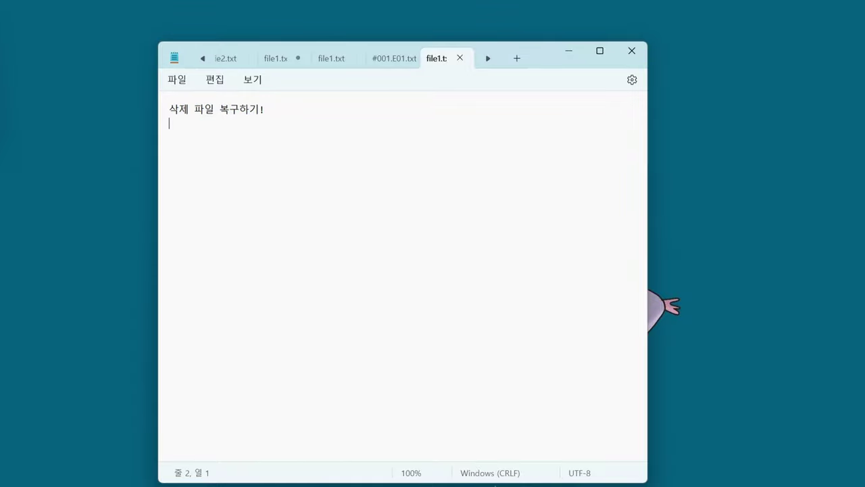
{"action": "key", "text": "shift+Up"}
{"action": "key", "text": "Down"}
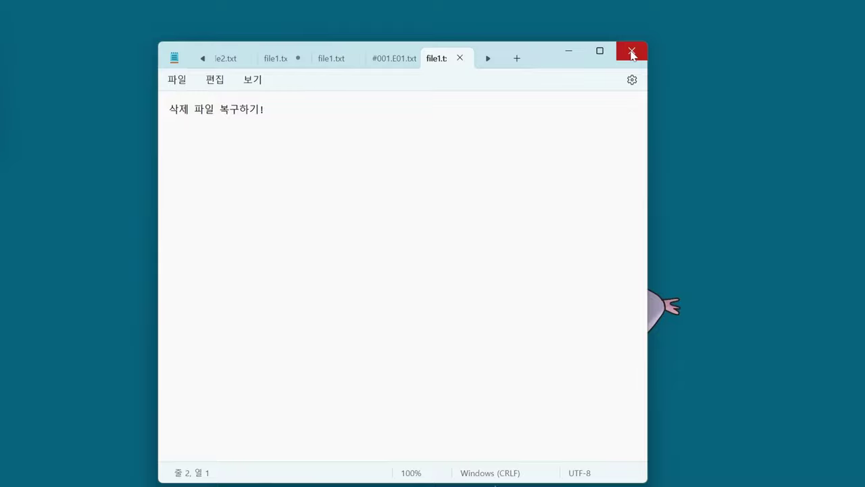
{"action": "key", "text": "ctrl+a"}
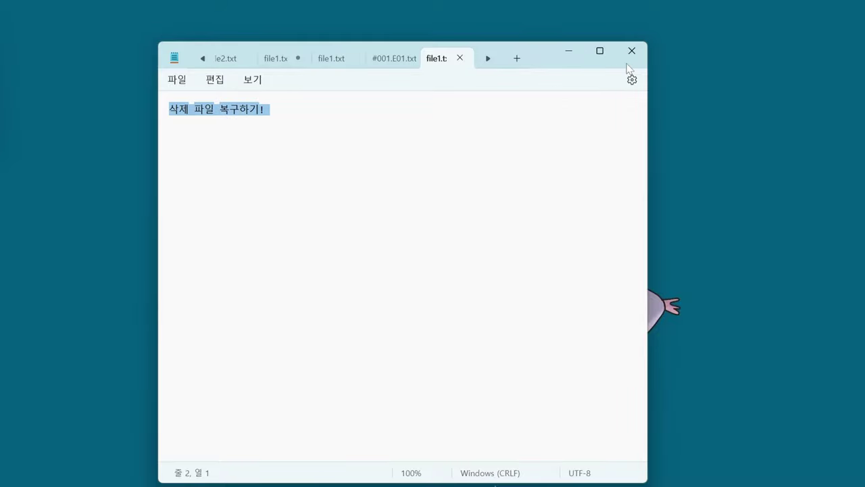
{"action": "left_click", "coordinate": [632, 51]}
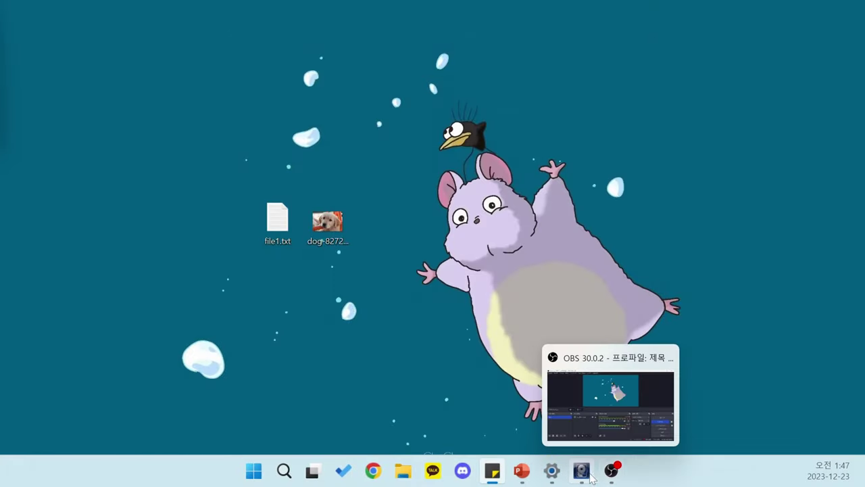
Restore FTK Imager and preview the christmas-balls photo, dismissing its context menu without exporting.
{"action": "left_click", "coordinate": [581, 471]}
{"action": "left_click", "coordinate": [226, 263]}
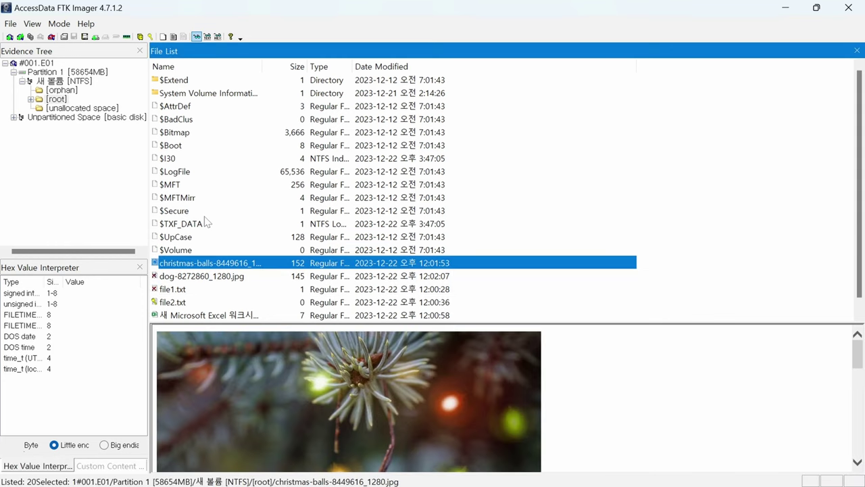
{"action": "scroll", "coordinate": [196, 297], "scroll_direction": "down", "scroll_amount": 1}
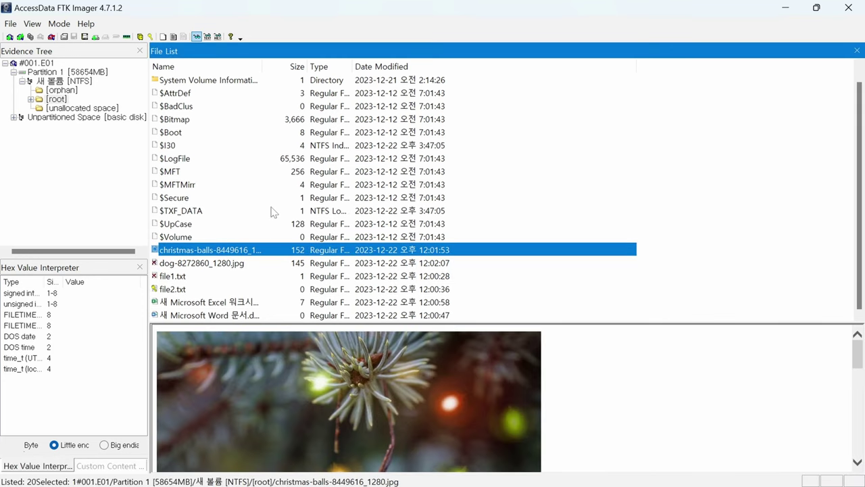
{"action": "right_click", "coordinate": [217, 250]}
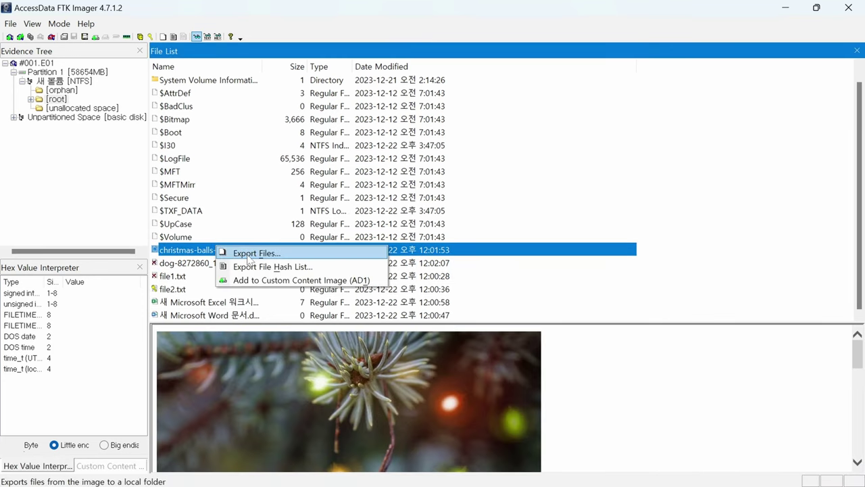
{"action": "left_click", "coordinate": [169, 289]}
Preview file2.txt, the Excel workbook and the dog photo, ending on file1.txt's text.
{"action": "left_click", "coordinate": [203, 303]}
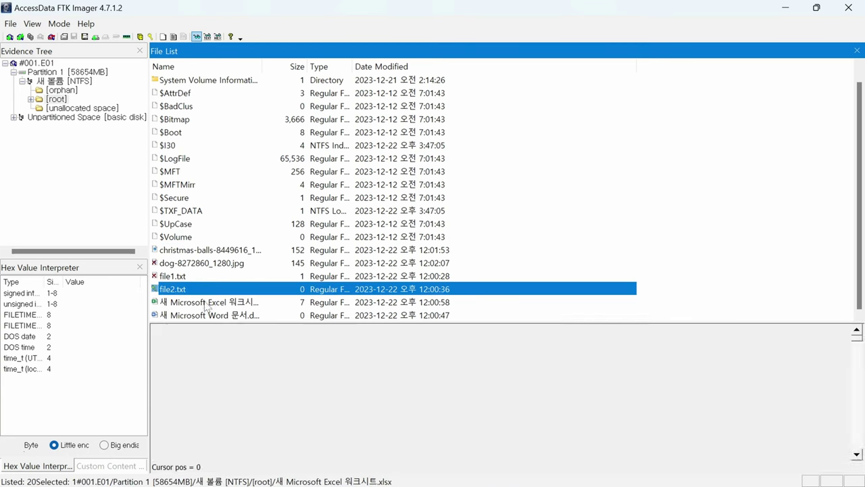
{"action": "left_click", "coordinate": [218, 251]}
{"action": "right_click", "coordinate": [271, 249]}
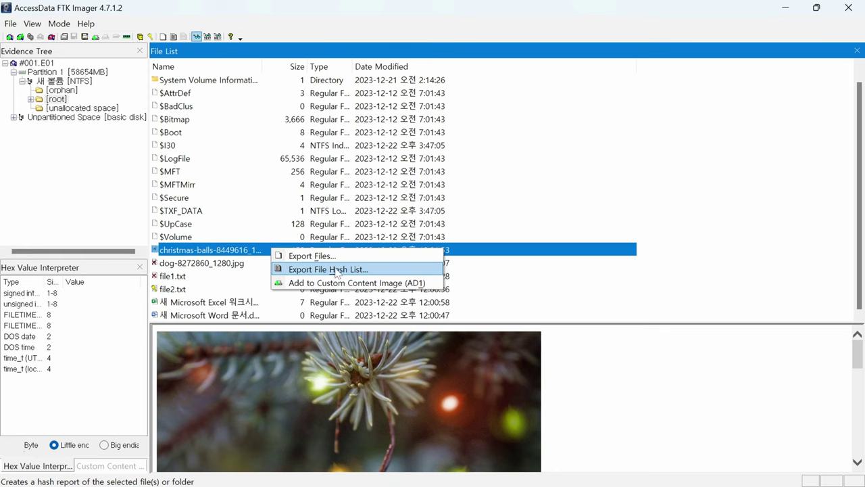
{"action": "left_click", "coordinate": [171, 275]}
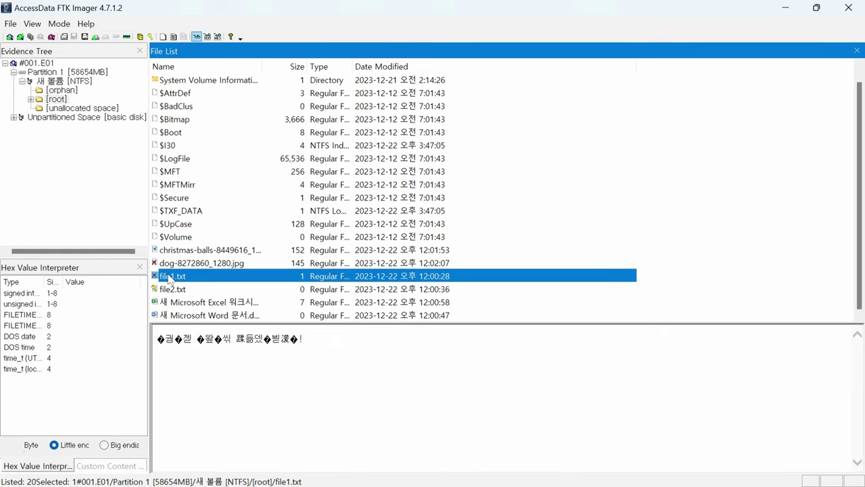
{"action": "left_click", "coordinate": [171, 266]}
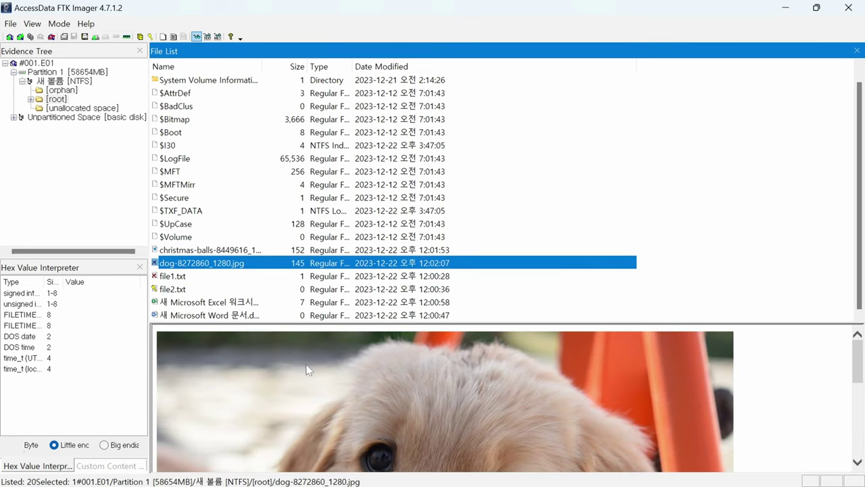
{"action": "left_click", "coordinate": [196, 278]}
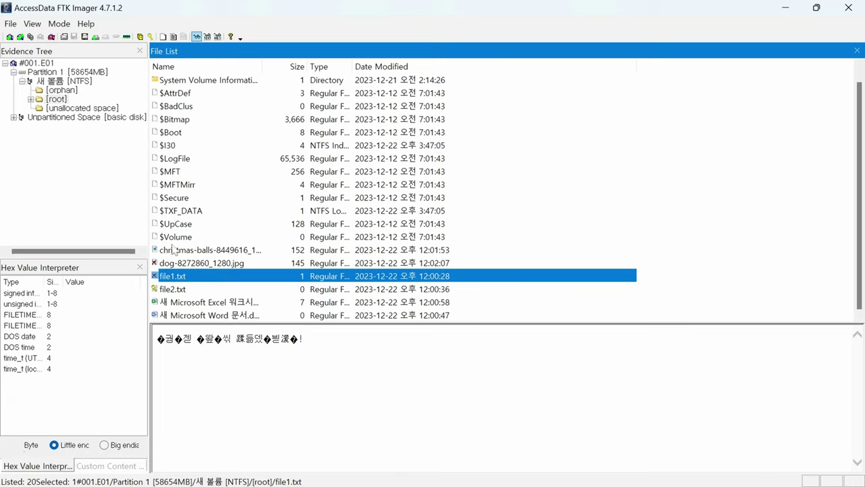
Preview the dog photo and file1.txt, then select file2.txt and run Detect EFS Encryption.
{"action": "left_click", "coordinate": [193, 264]}
{"action": "left_click", "coordinate": [195, 280]}
{"action": "left_click", "coordinate": [197, 267]}
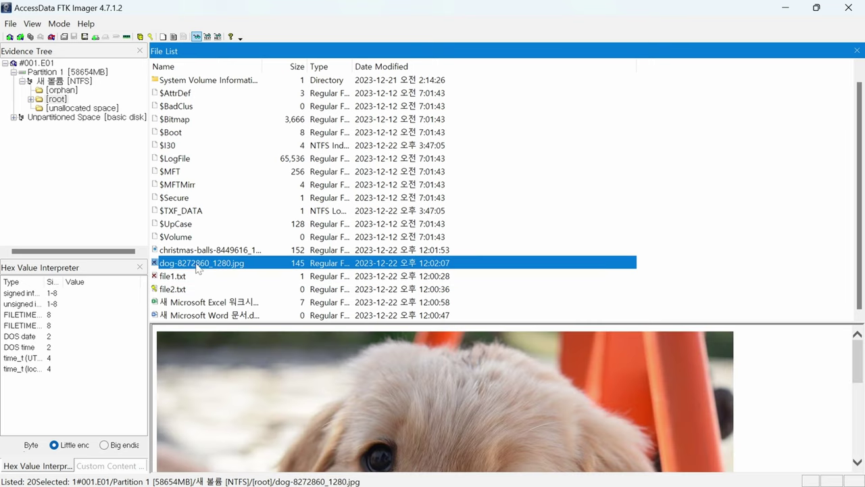
{"action": "left_click", "coordinate": [197, 277]}
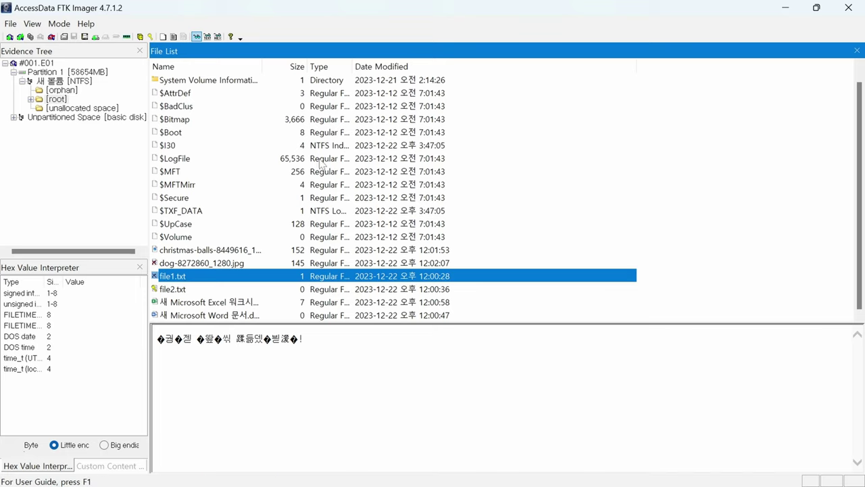
{"action": "left_click", "coordinate": [165, 289]}
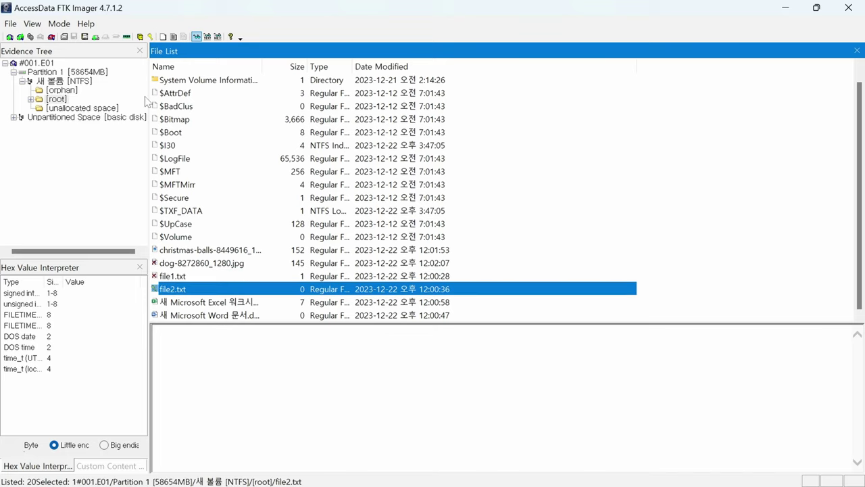
{"action": "left_click", "coordinate": [150, 36]}
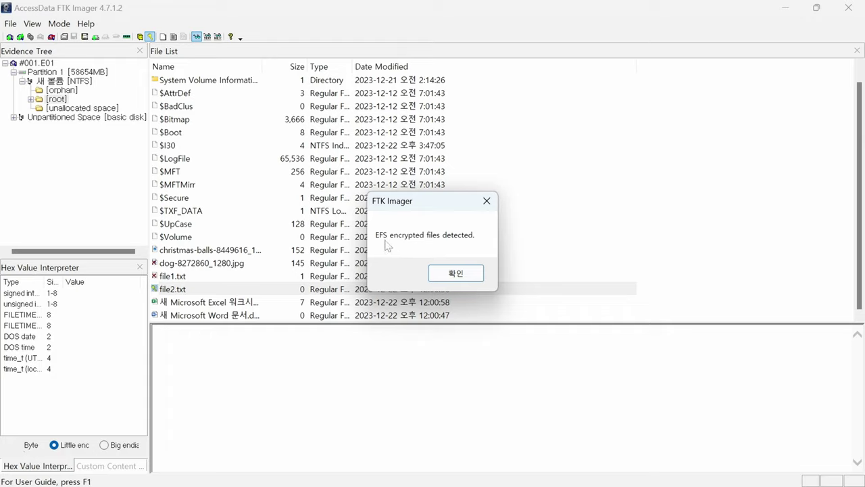